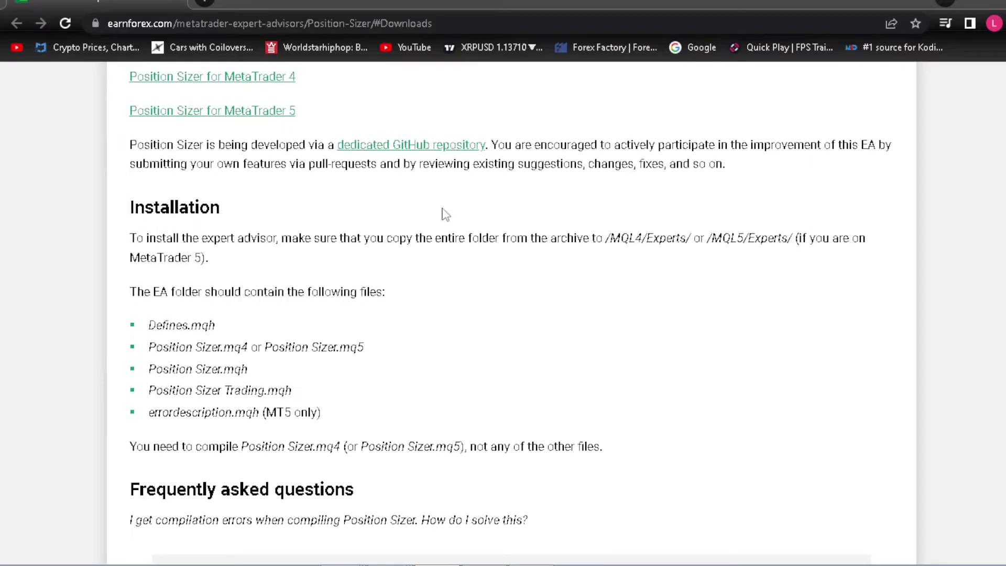
Close the Experts and terminal data folder windows, then switch to the position sizer for mt4 folder in File Explorer.
scroll(791, 212, "up", 4)
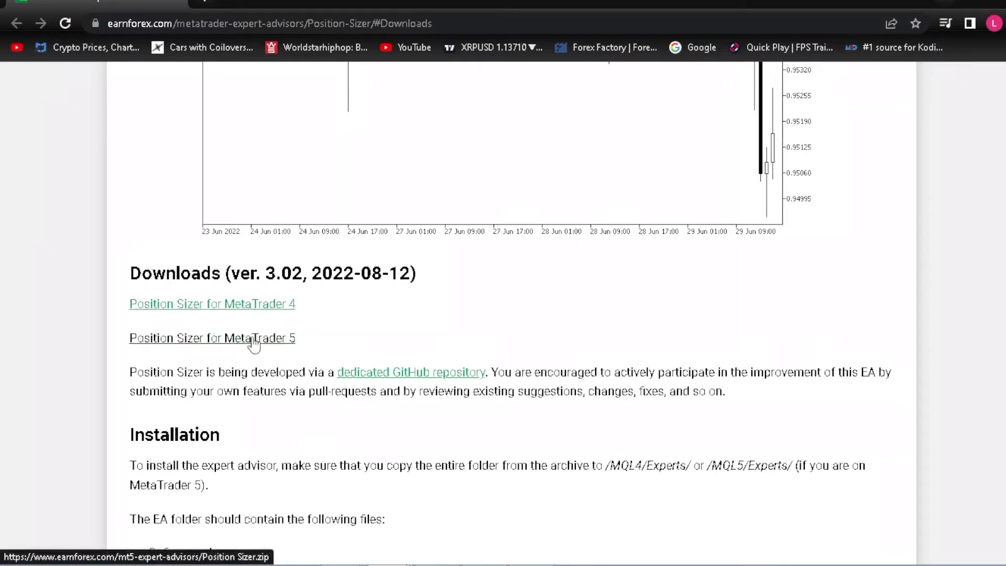
mouse_move(346, 560)
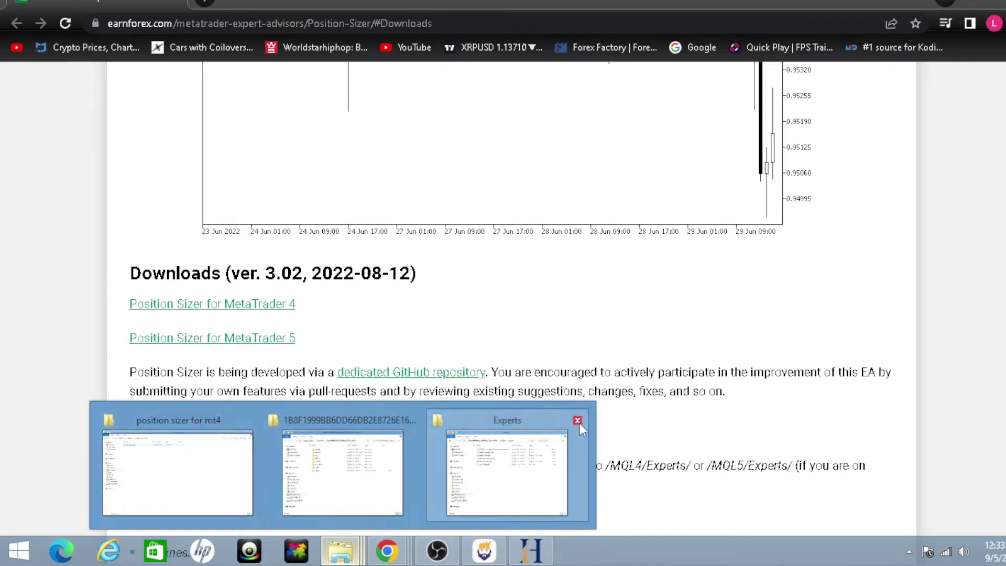
left_click(576, 420)
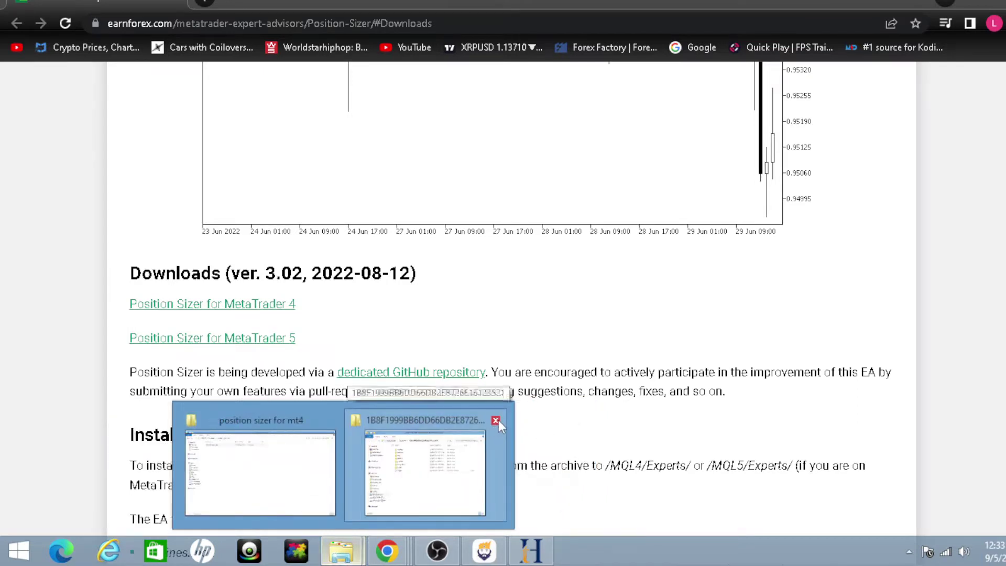
left_click(496, 420)
left_click(318, 475)
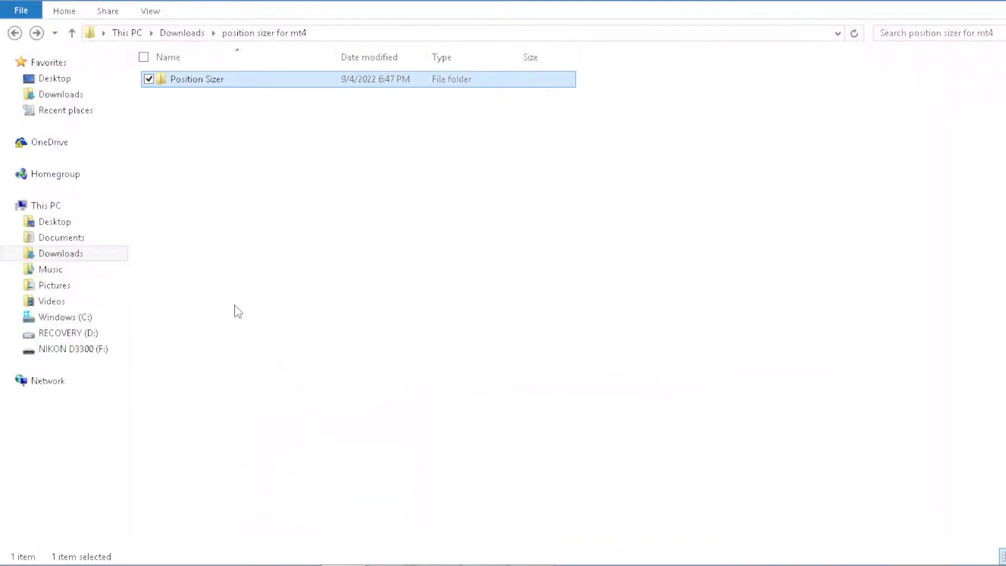
Go back to the Downloads folder and examine the files inside the Position Sizer (1) archive.
left_click(15, 33)
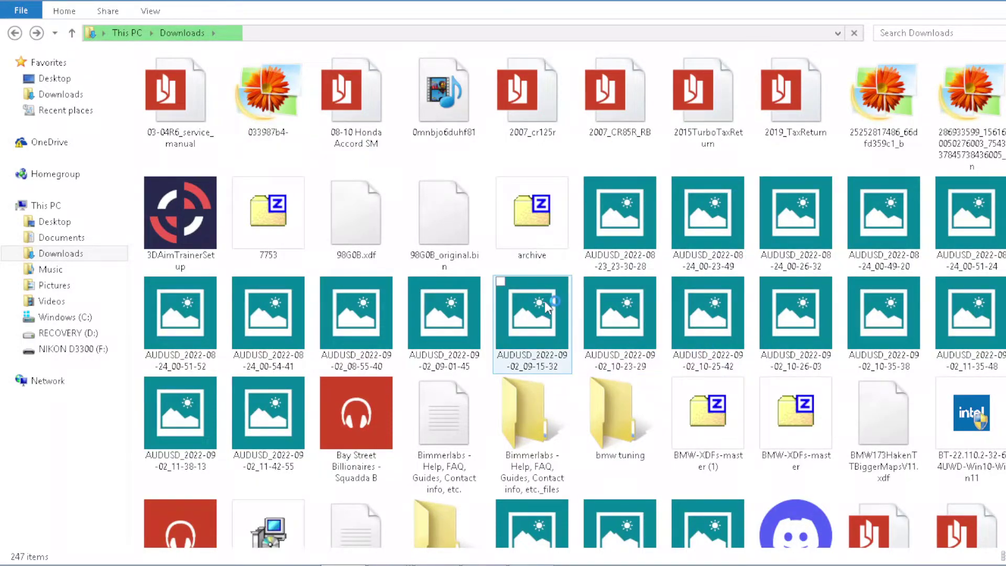
scroll(459, 268, "down", 3)
scroll(459, 268, "down", 15)
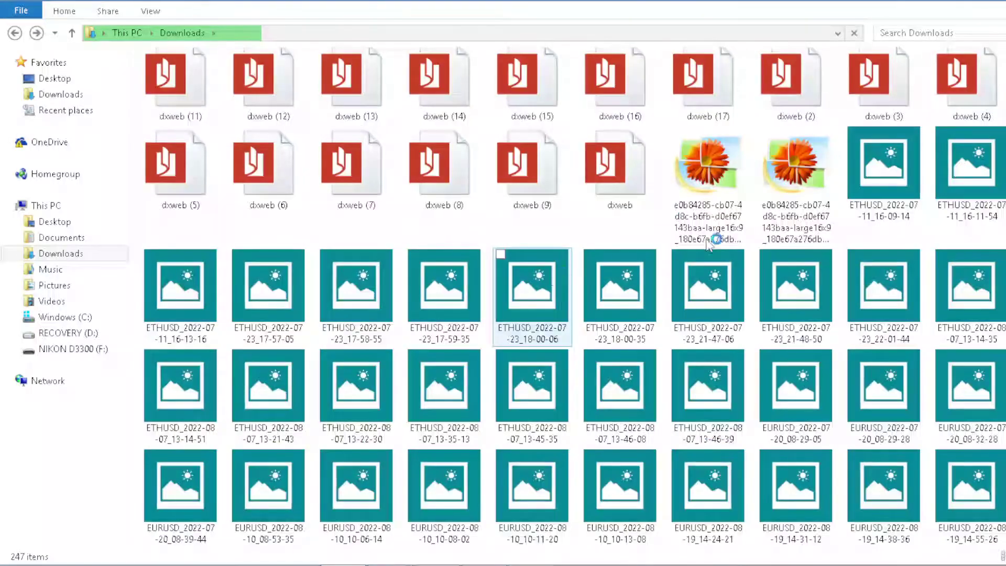
scroll(891, 309, "down", 5)
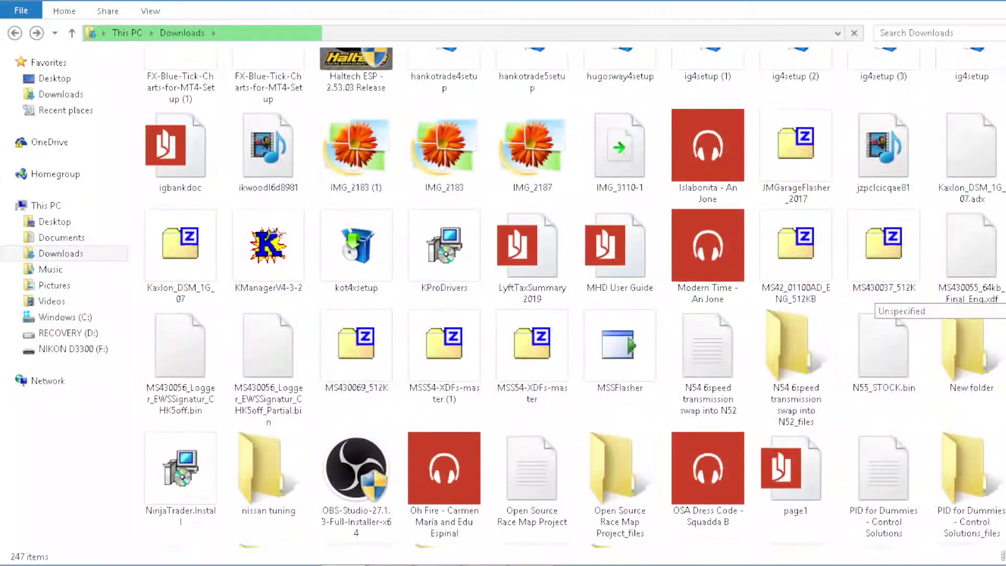
scroll(891, 309, "up", 2)
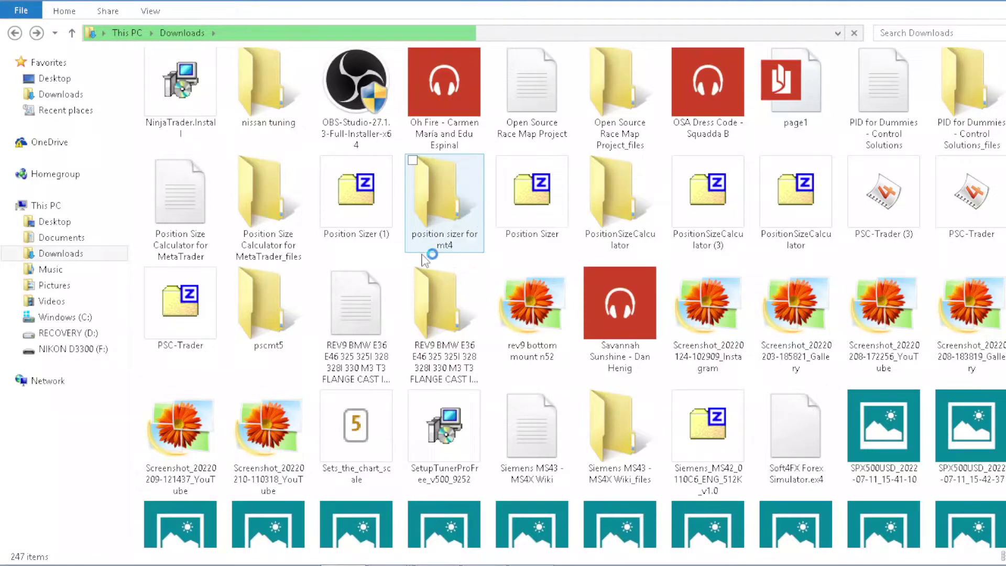
double_click(358, 206)
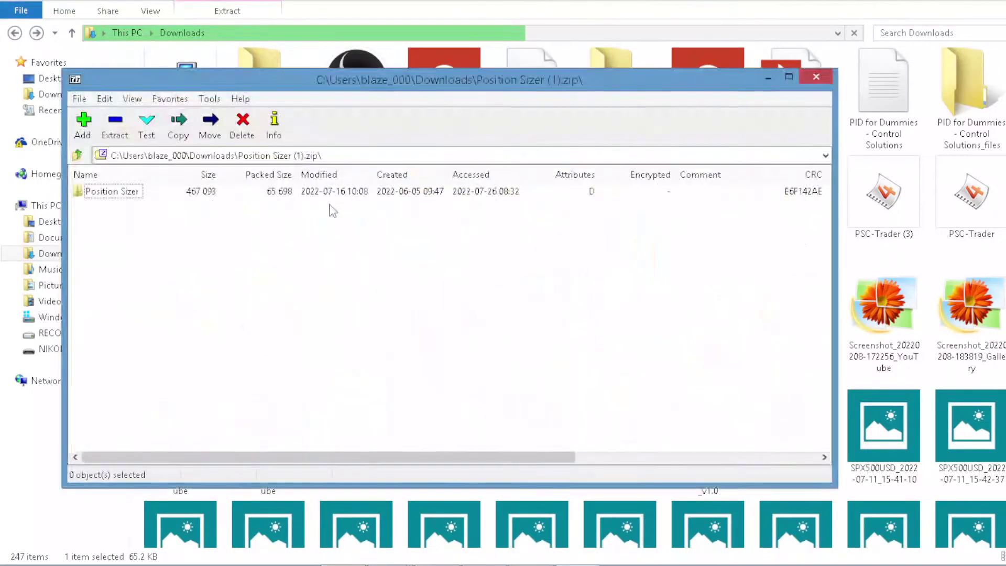
double_click(134, 195)
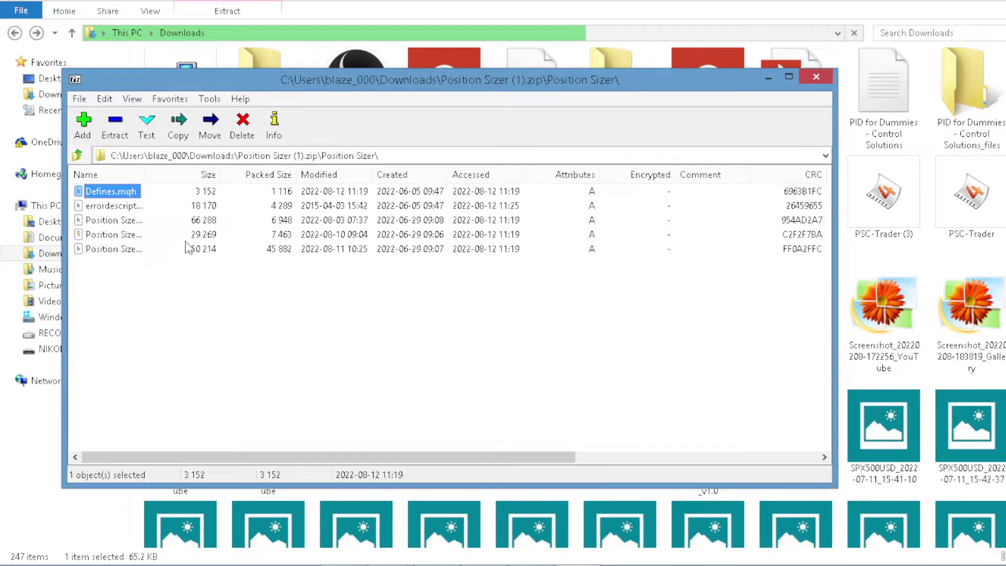
left_click(815, 79)
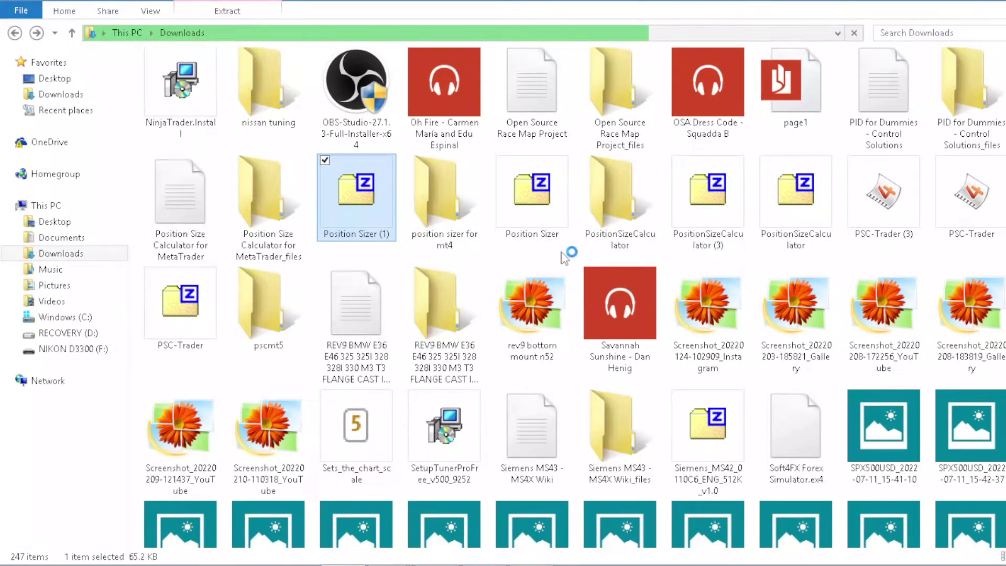
Examine the files in the Position Sizer folder of the Position Sizer.zip archive.
double_click(532, 216)
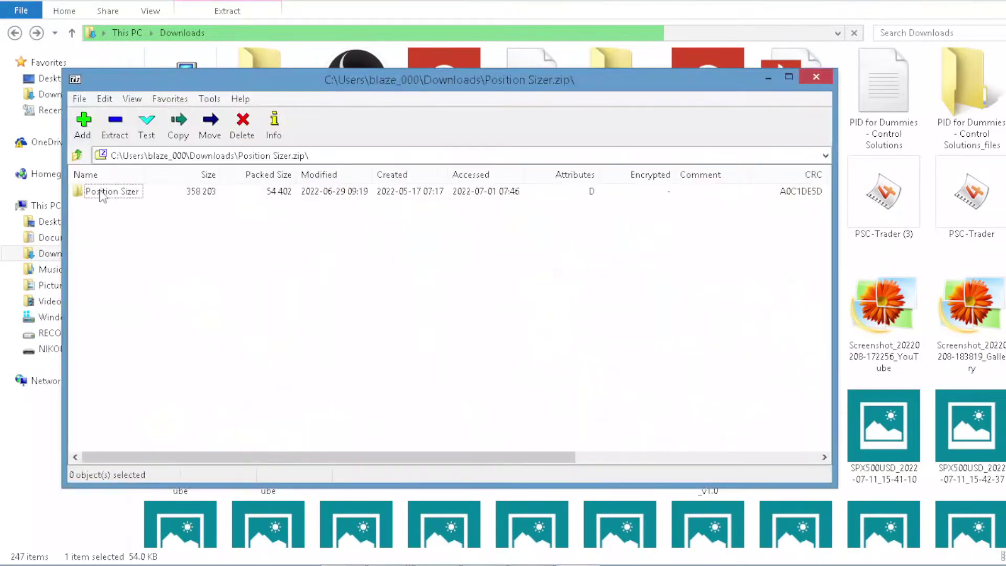
double_click(103, 192)
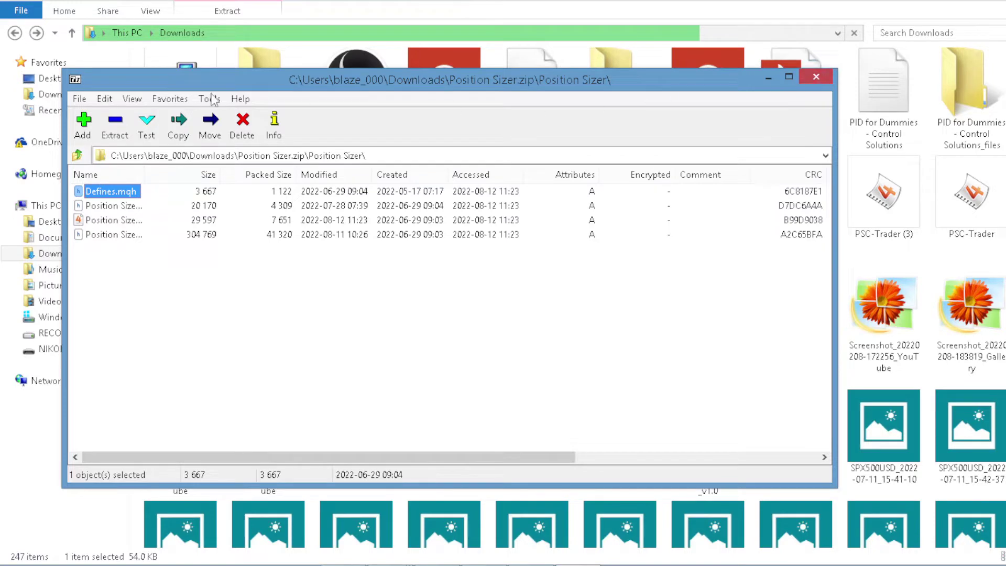
left_click(816, 77)
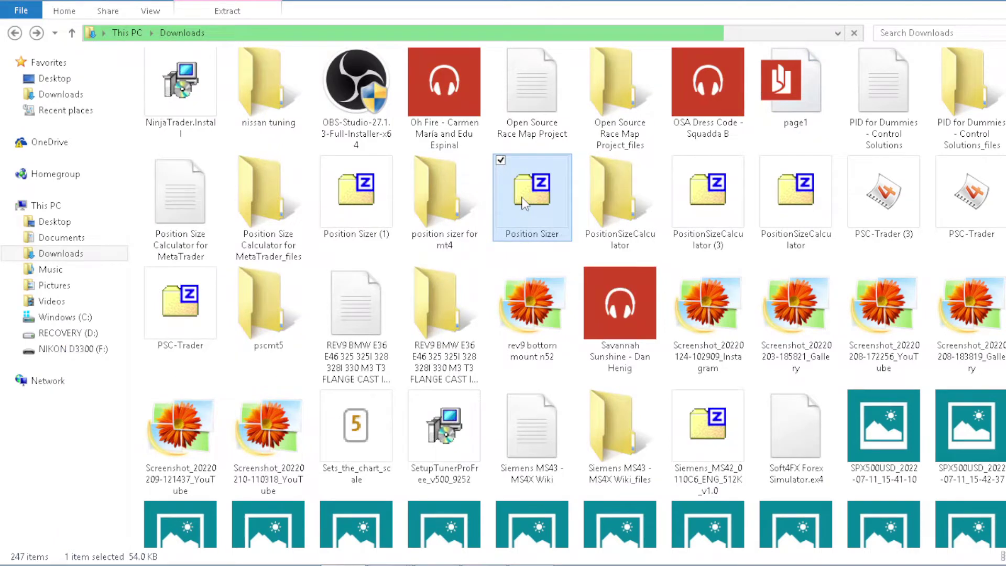
double_click(524, 202)
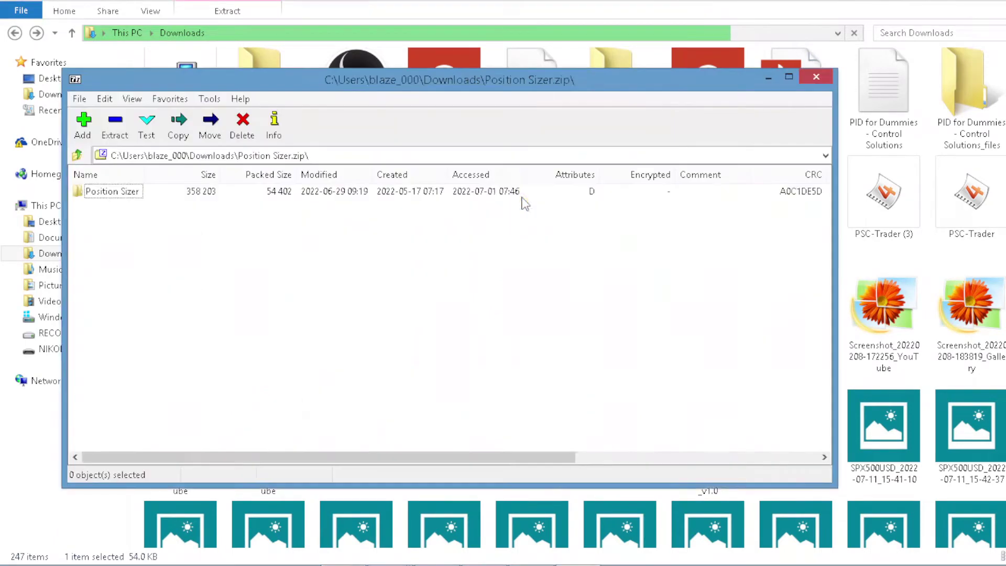
left_click(92, 193)
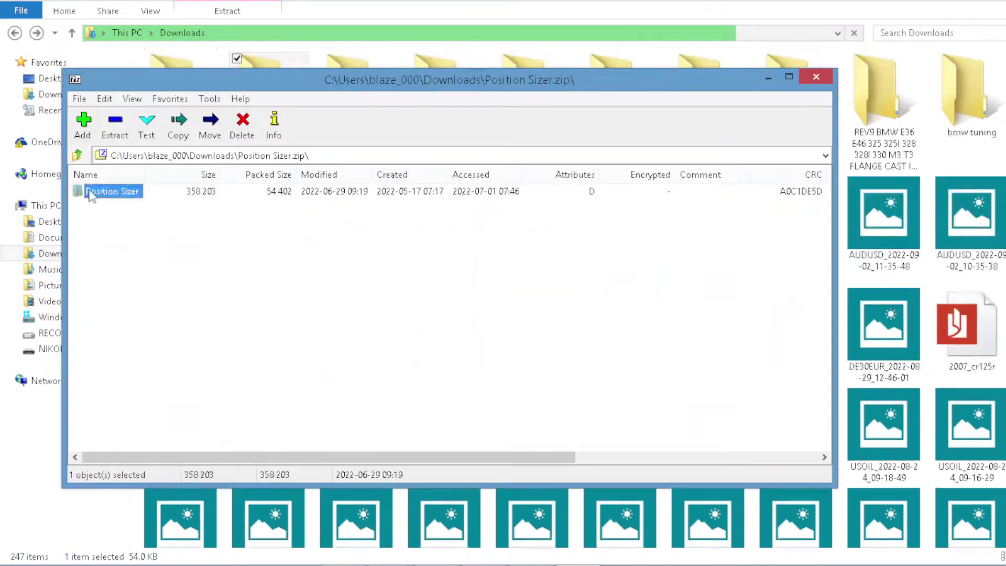
left_click(111, 131)
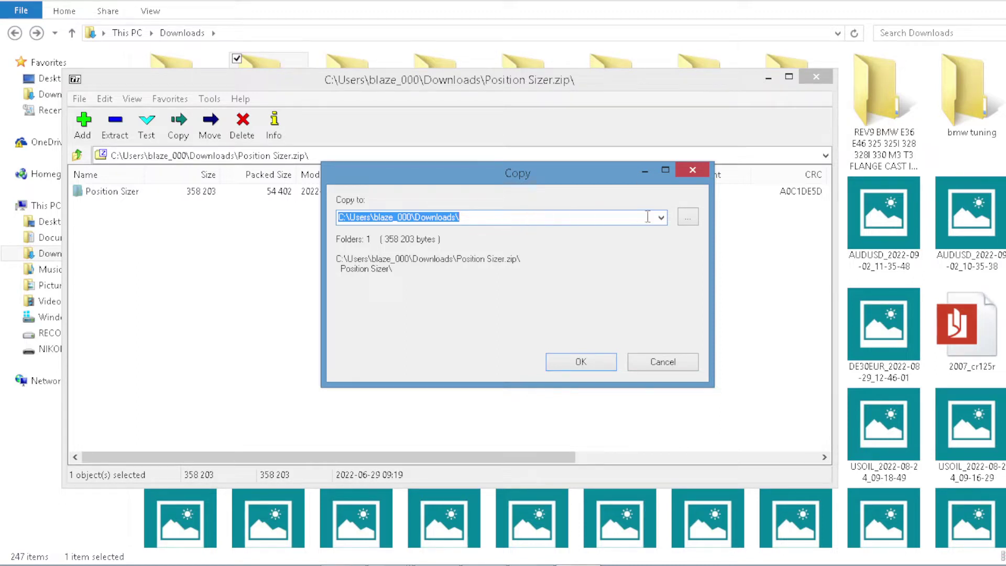
left_click(690, 224)
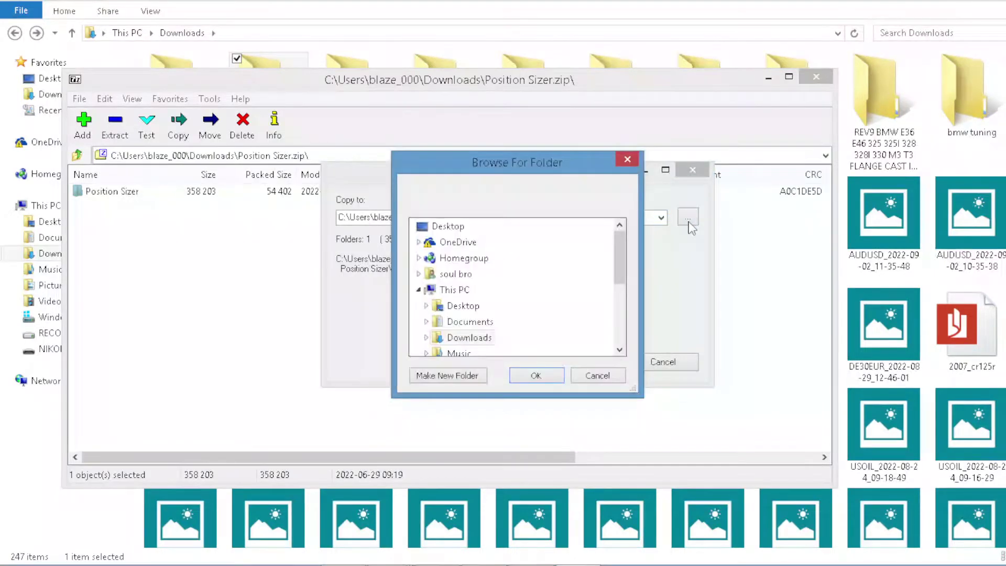
mouse_move(619, 271)
left_mouse_down()
mouse_move(618, 308)
mouse_move(618, 288)
left_mouse_up()
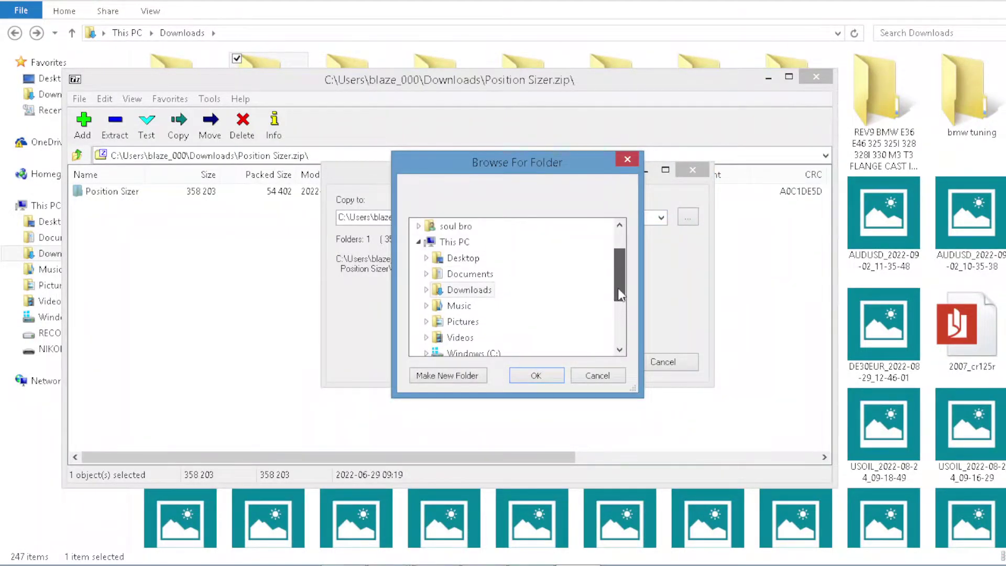
left_click(467, 290)
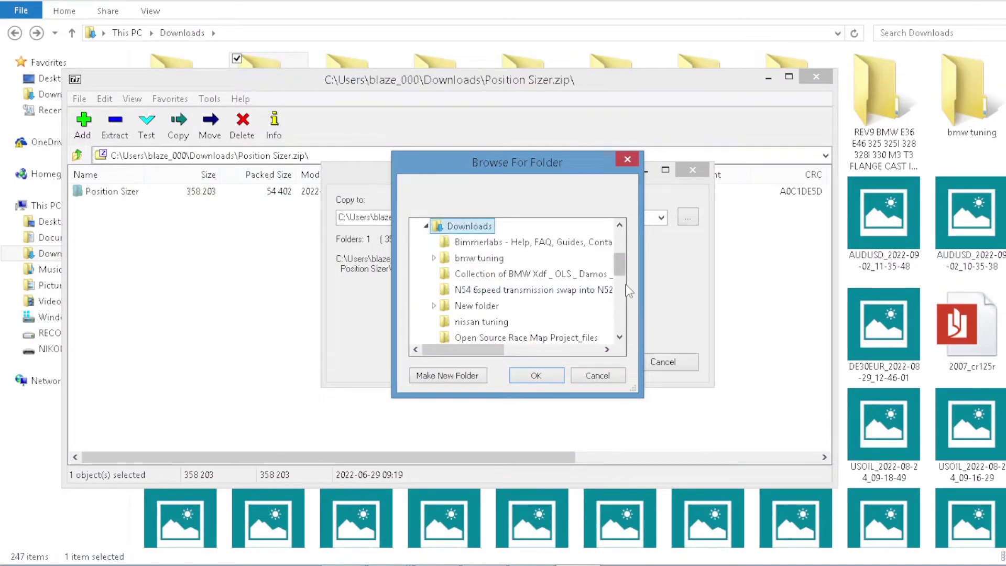
left_click_drag(622, 268, 625, 288)
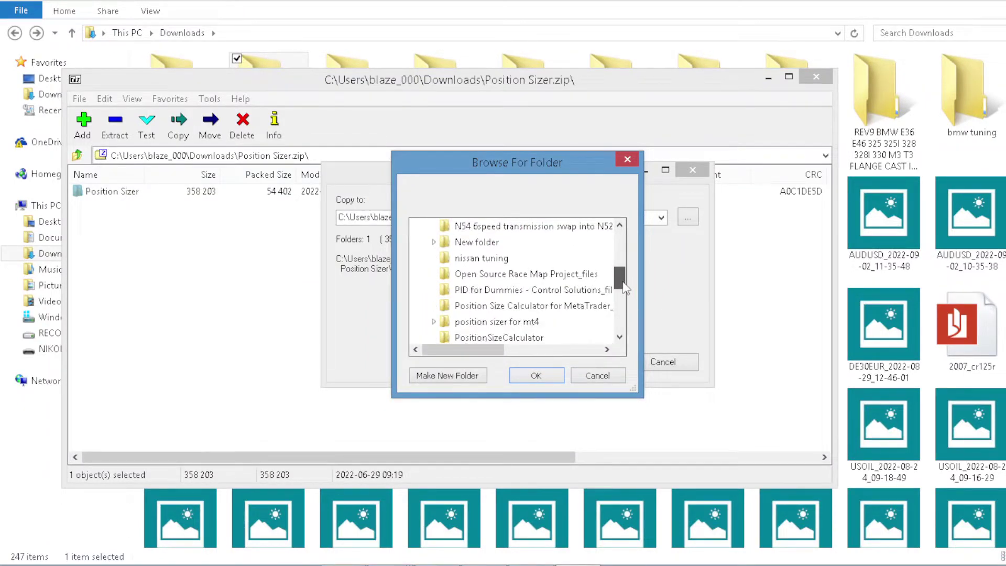
left_click(488, 321)
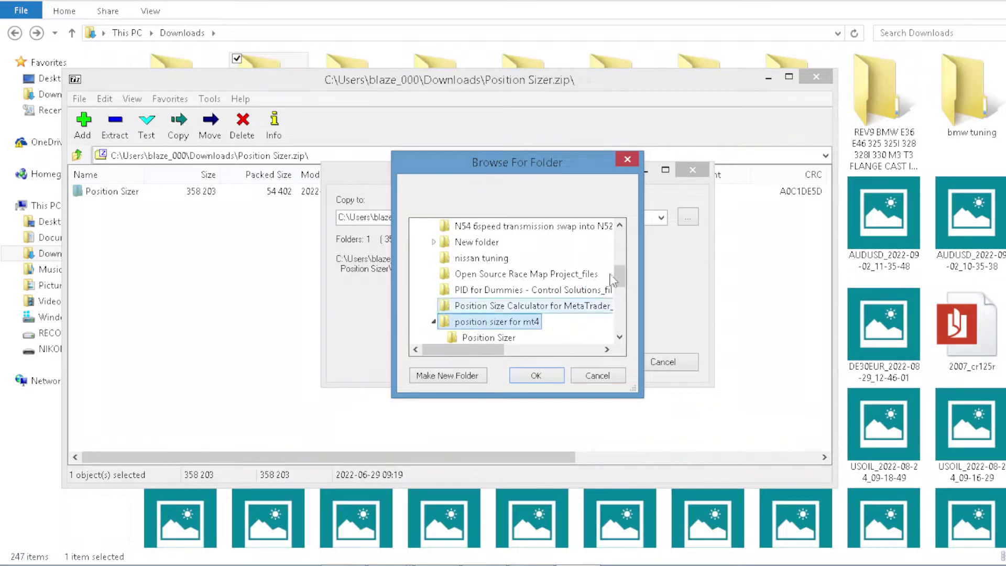
scroll(611, 275, "down", 2)
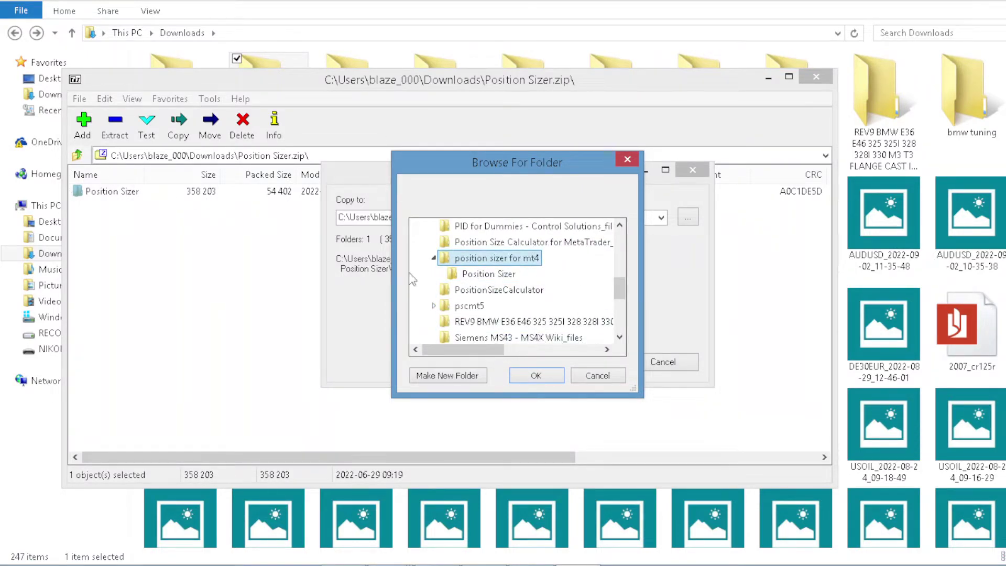
left_click(597, 376)
left_click(693, 170)
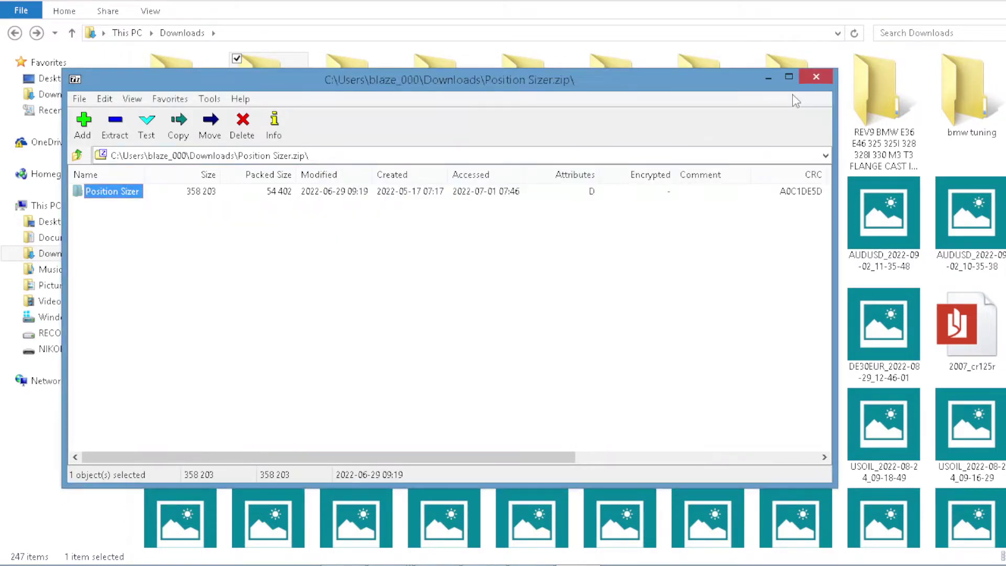
left_click(809, 79)
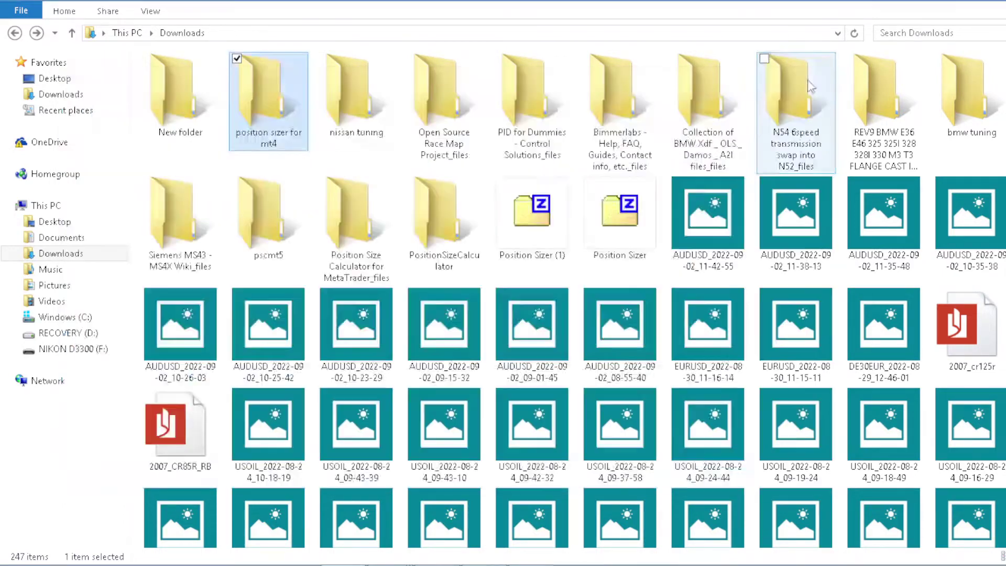
Check the files extracted into the position sizer for mt4 folder and copy its Position Sizer folder.
double_click(251, 111)
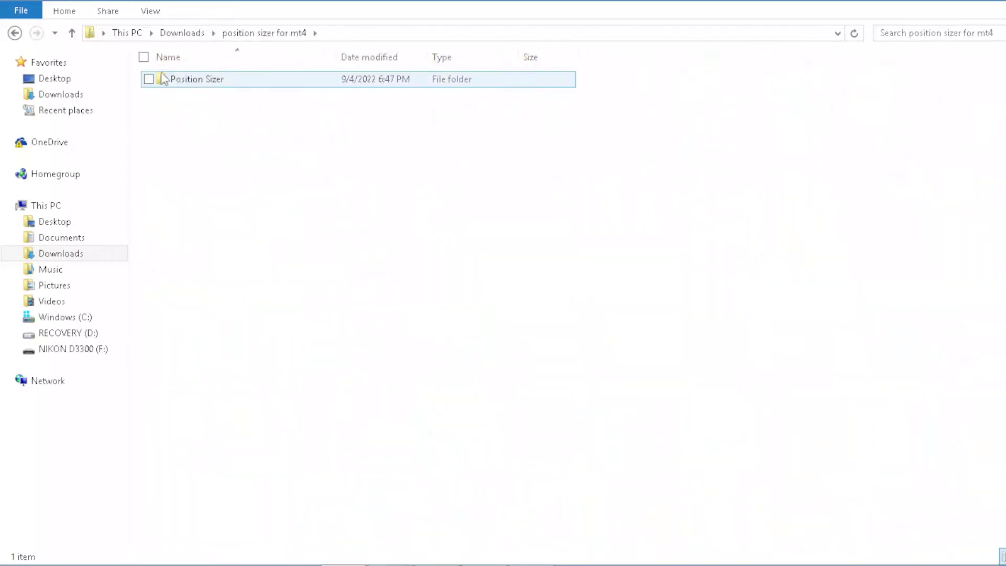
double_click(168, 81)
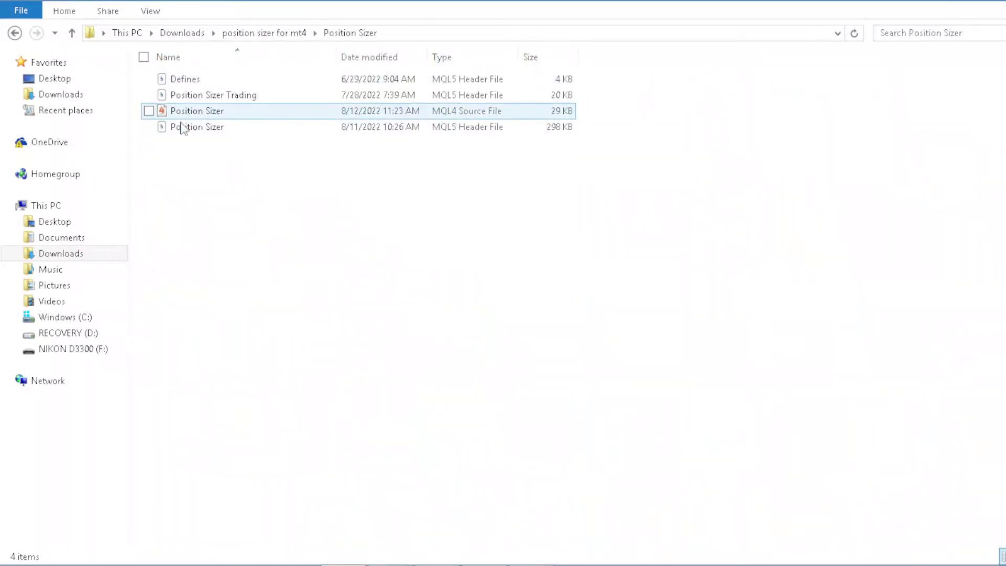
left_click(14, 35)
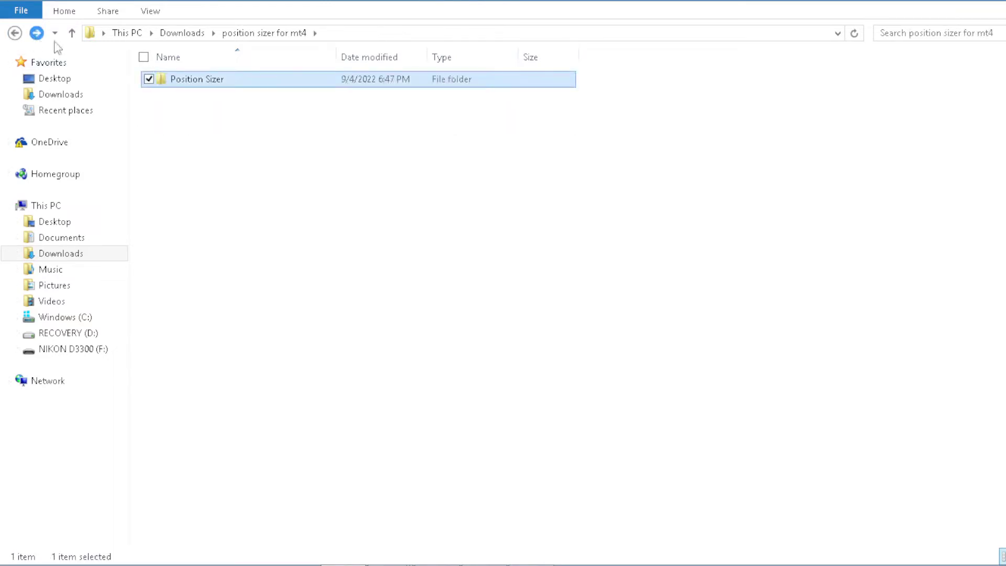
right_click(224, 85)
left_click(104, 314)
Switch to the browser and read the Installation instructions on the Position Sizer page.
mouse_move(487, 557)
left_click(479, 523)
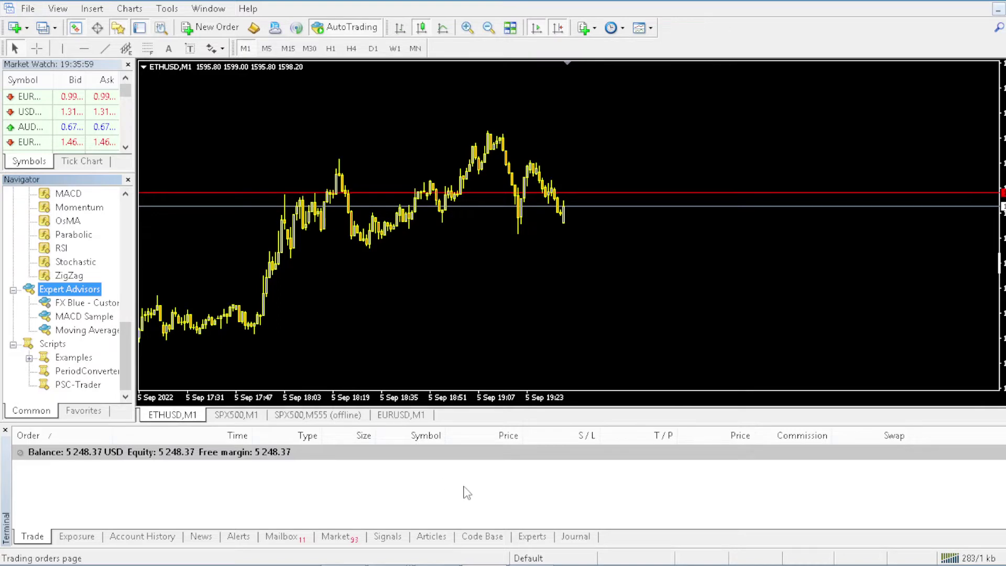
mouse_move(394, 544)
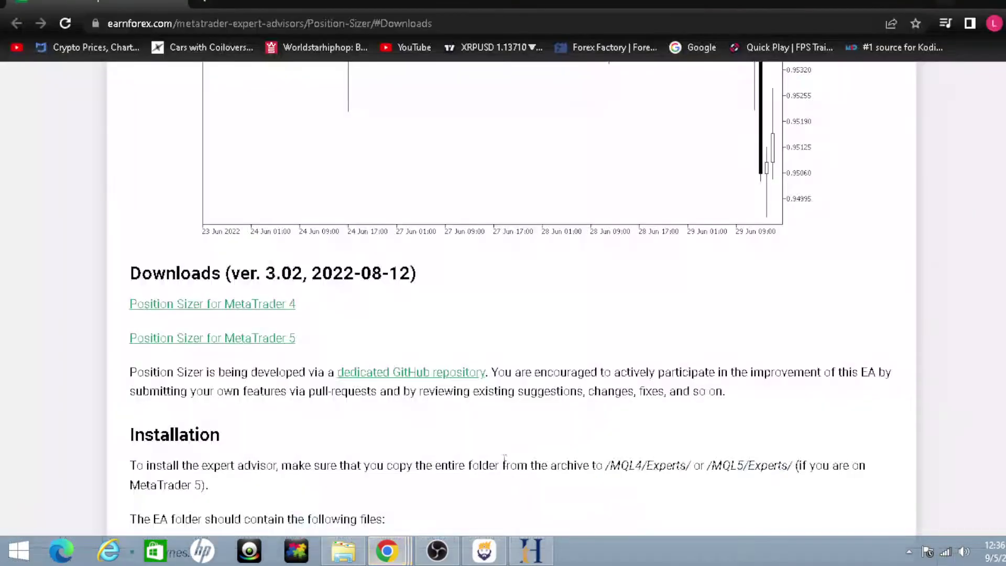
left_click(553, 471)
scroll(283, 470, "down", 3)
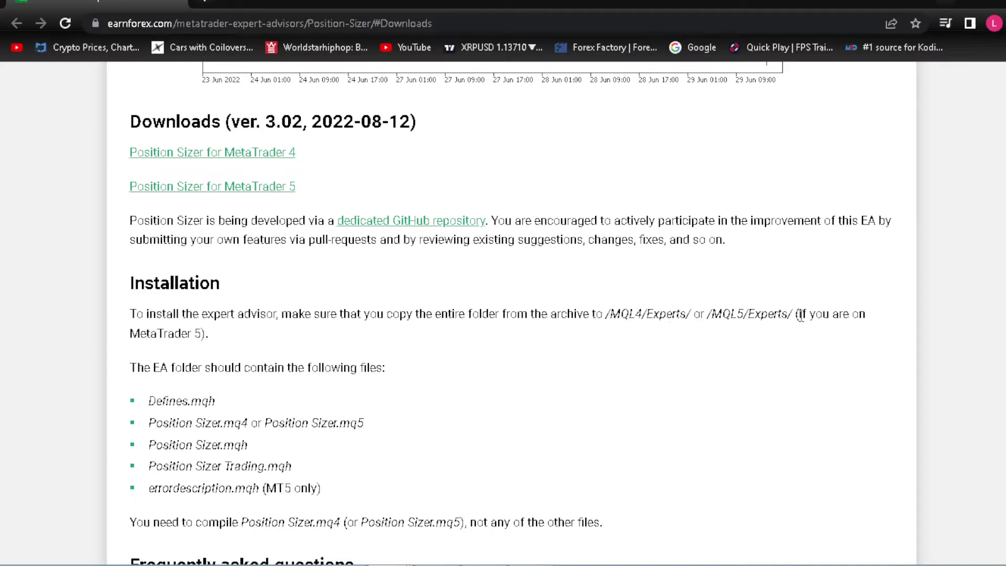
scroll(257, 383, "down", 1)
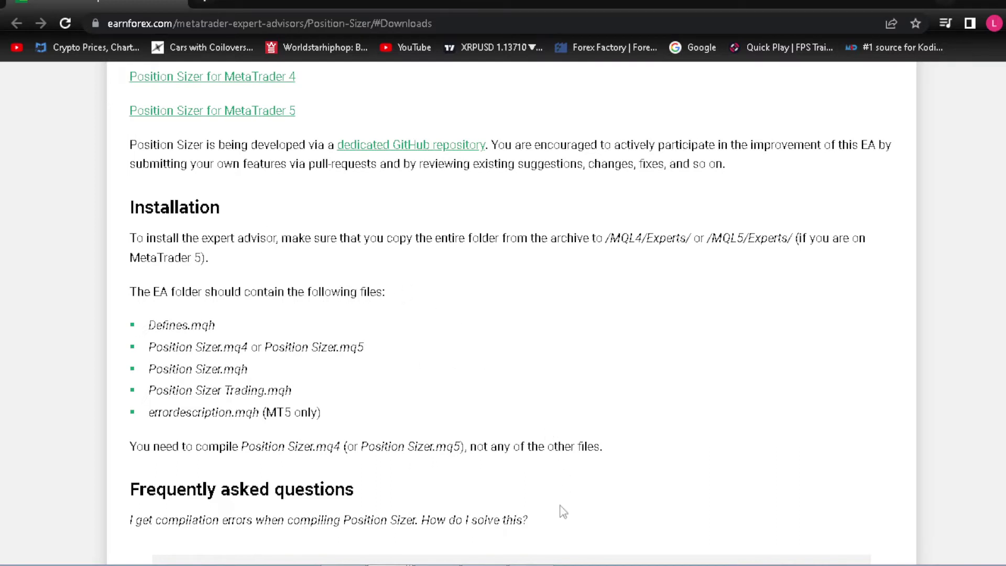
Switch to MetaTrader 4 and open its data folder.
mouse_move(457, 553)
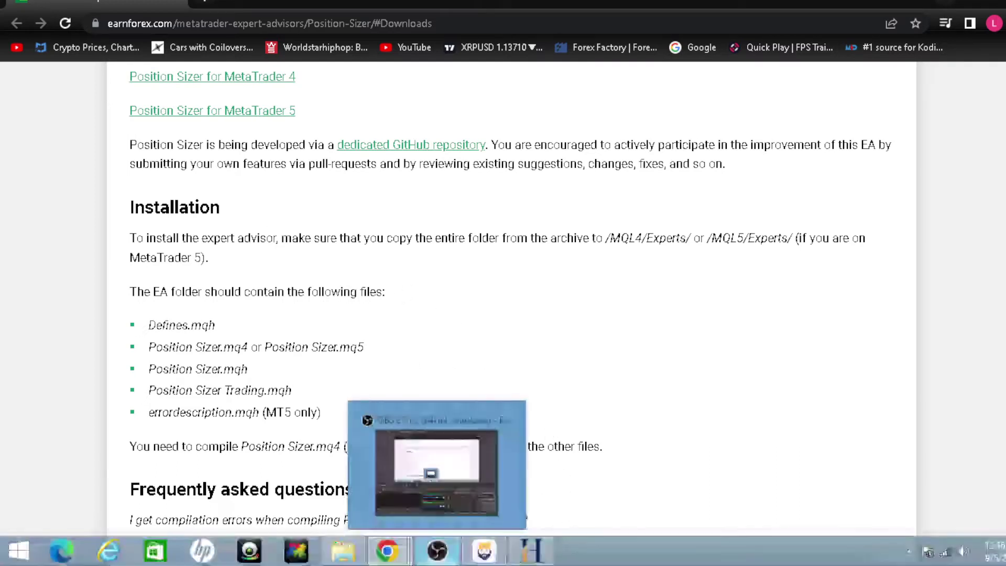
left_click(473, 552)
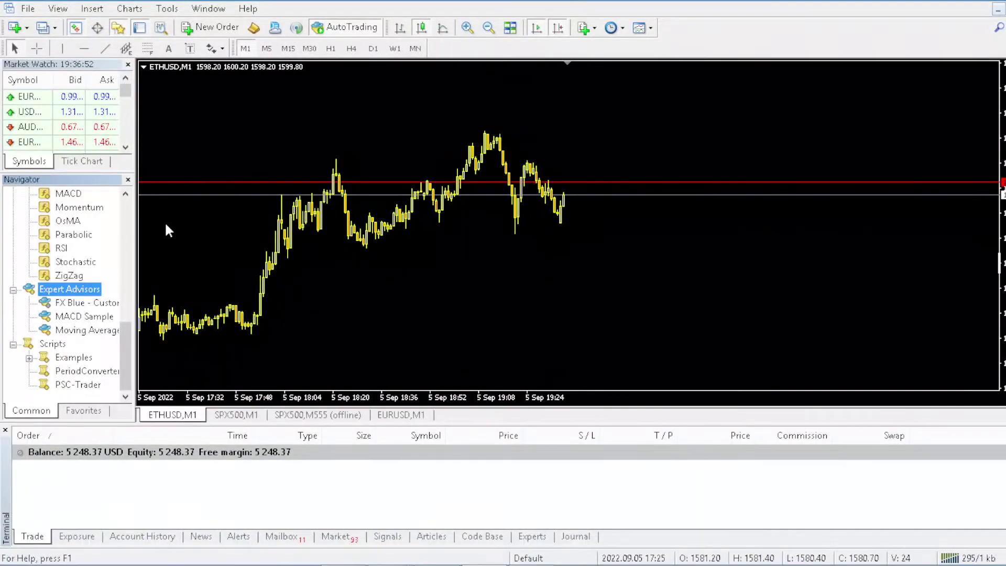
left_click(33, 13)
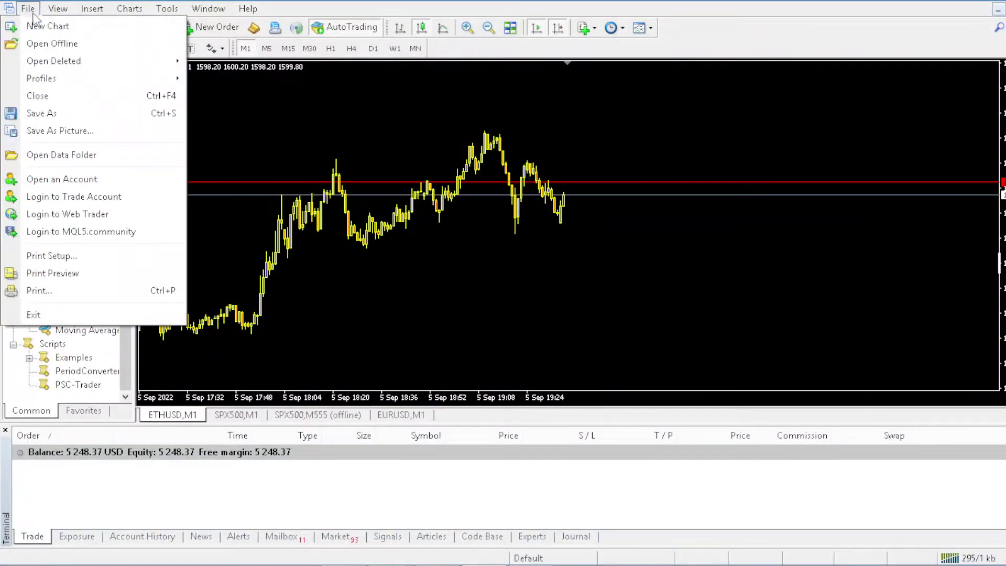
left_click(52, 153)
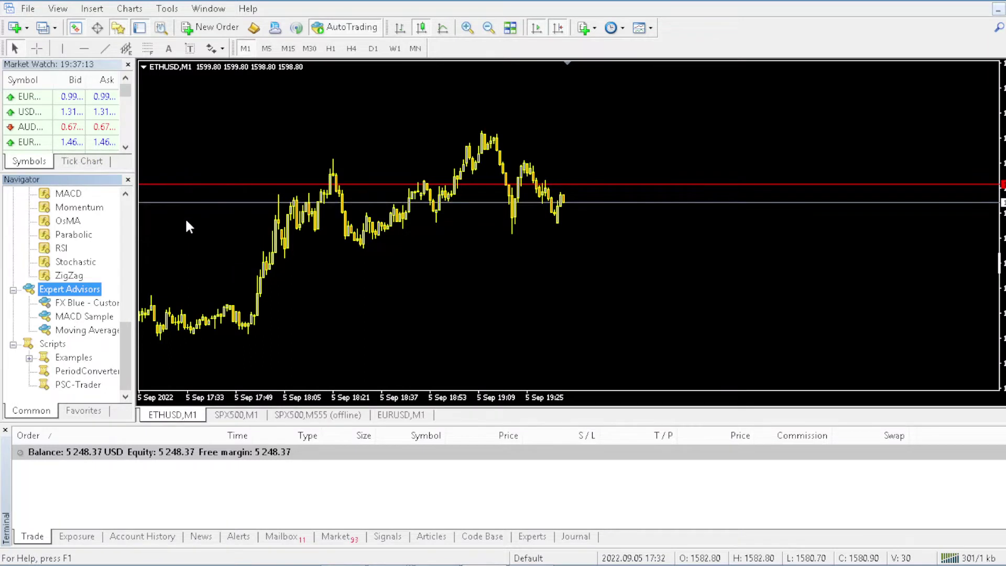
key("ctrl+shift+d")
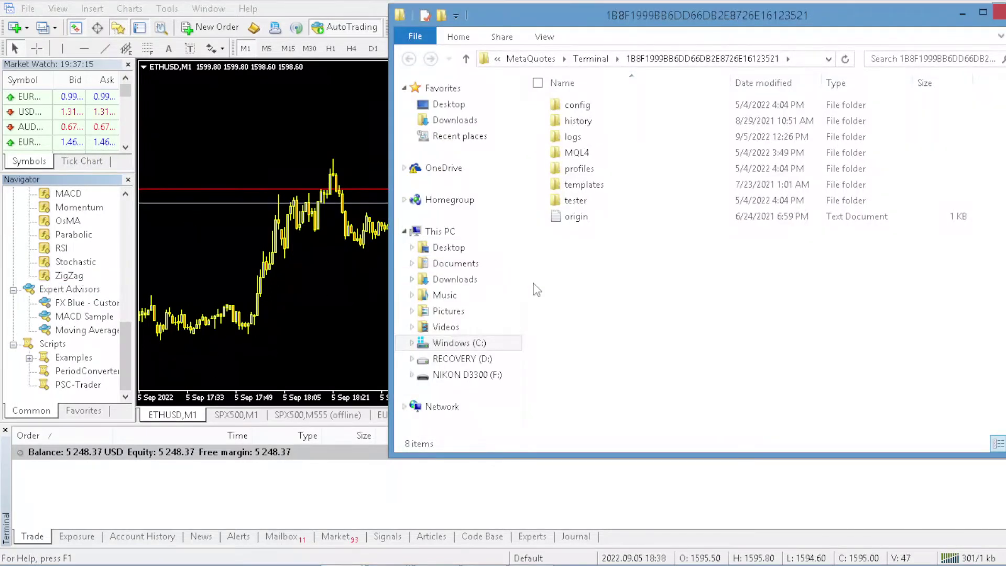
Paste the copied Position Sizer folder into the Experts folder inside MQL4 and put the folder window away.
double_click(588, 154)
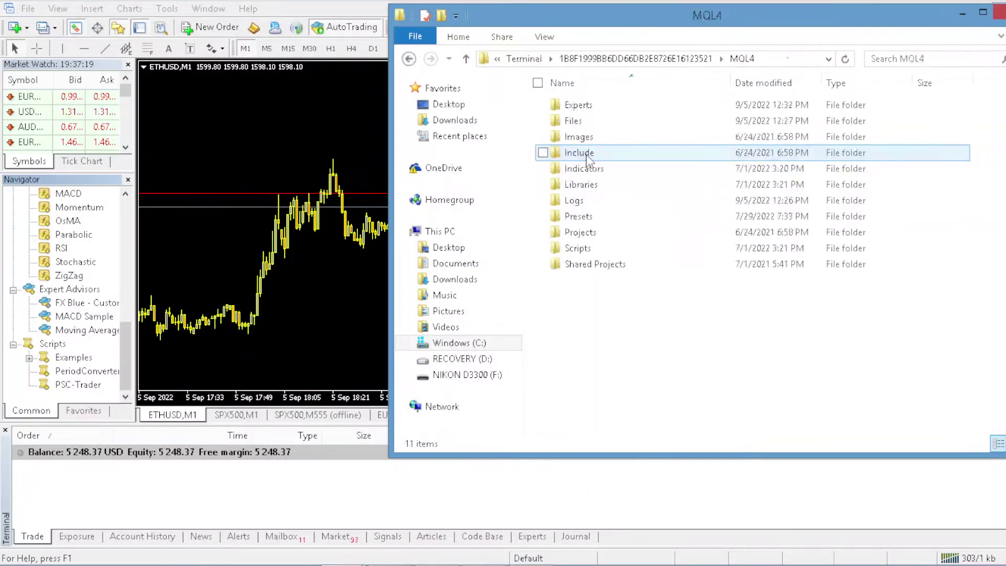
double_click(598, 108)
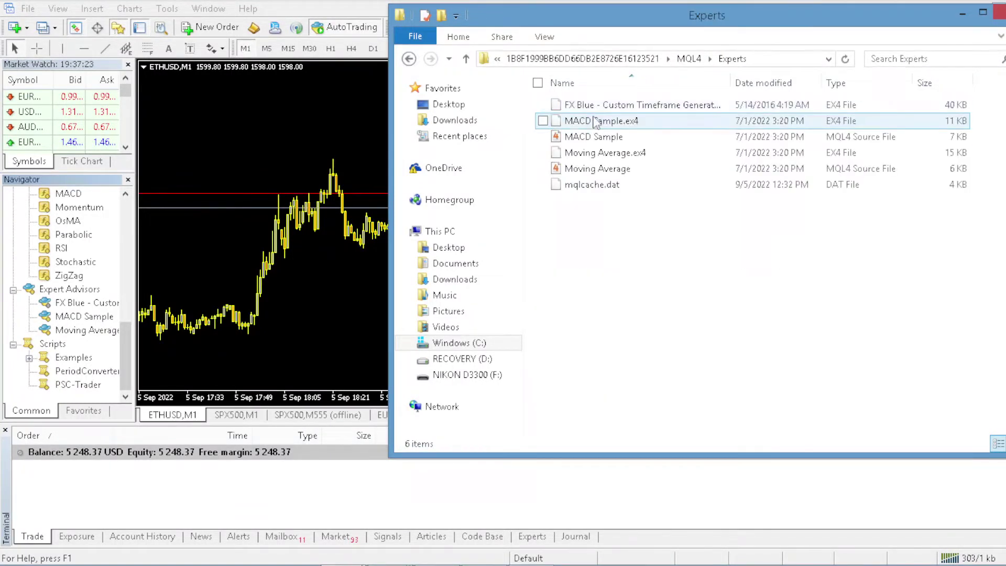
right_click(573, 204)
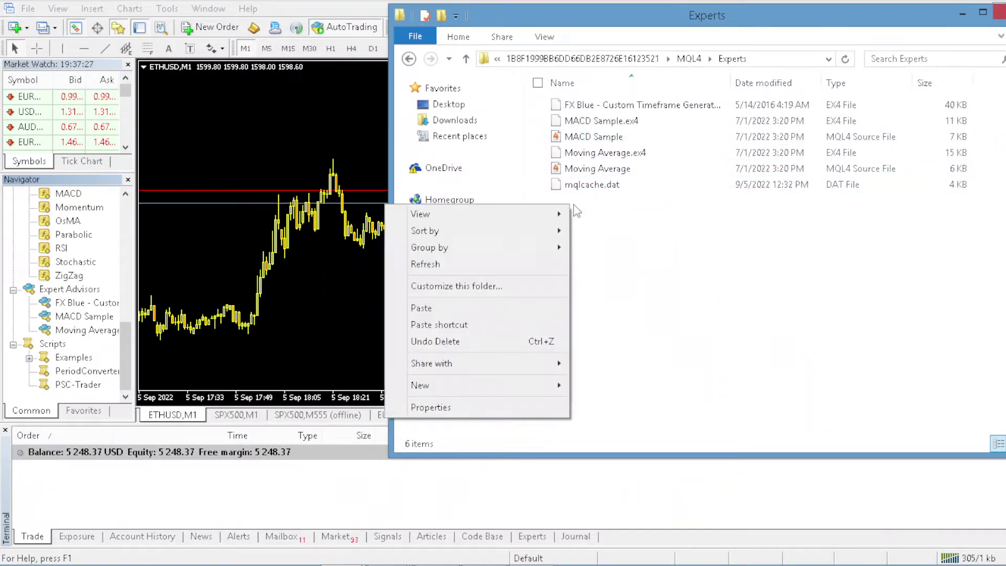
left_click(499, 313)
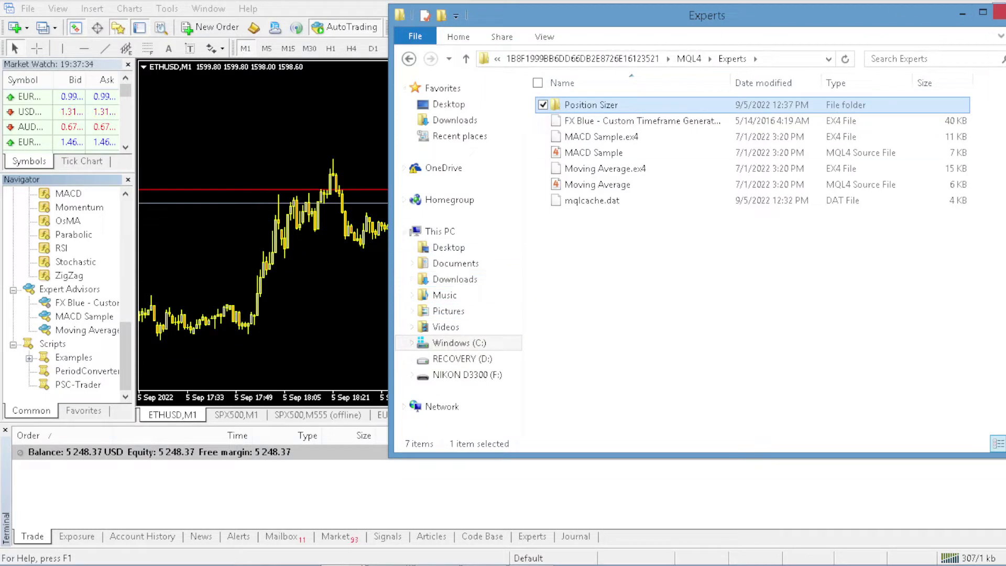
left_click(963, 13)
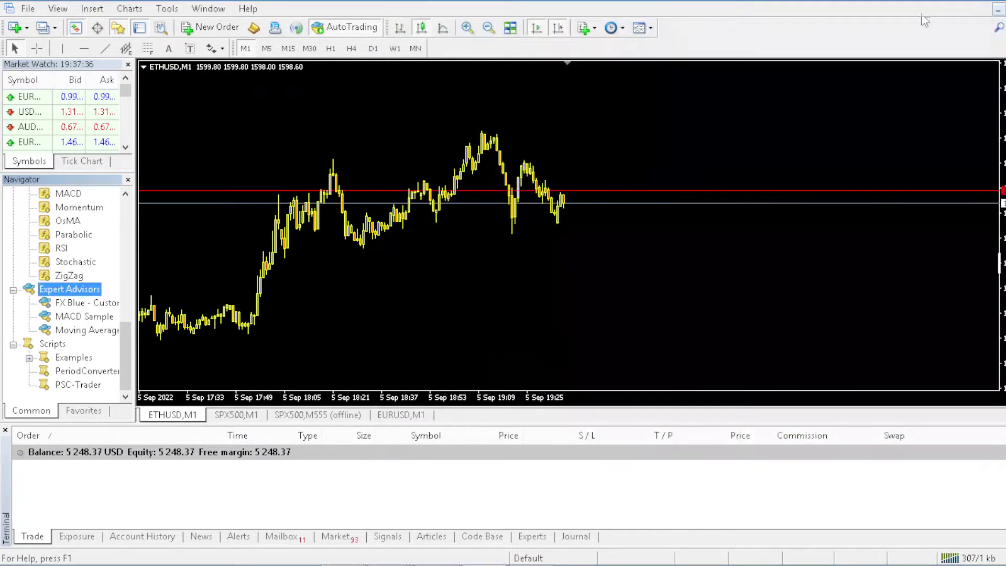
Reopen the data folder, check the files in MQL4 > Experts > Position Sizer, and close the window.
left_click(26, 14)
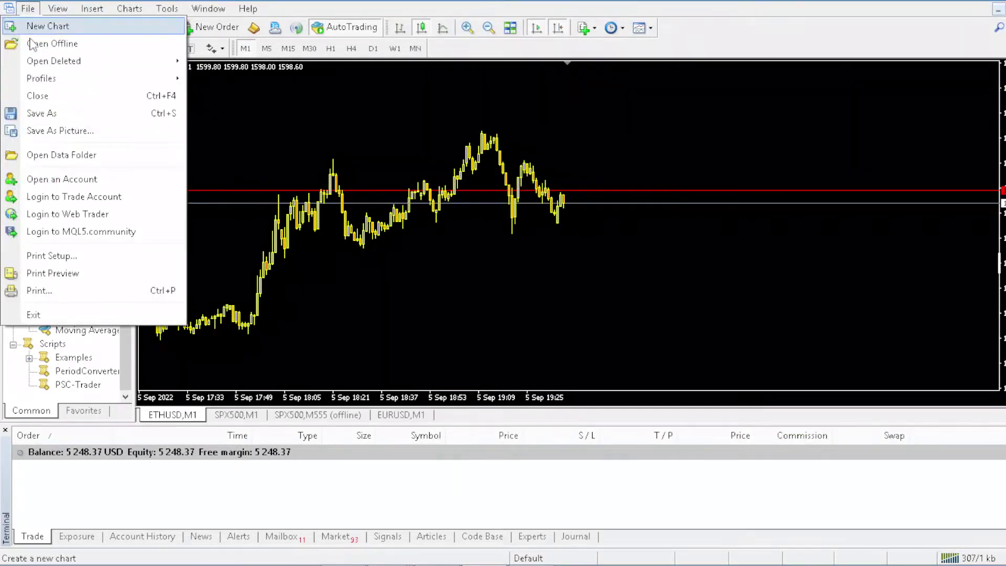
left_click(39, 157)
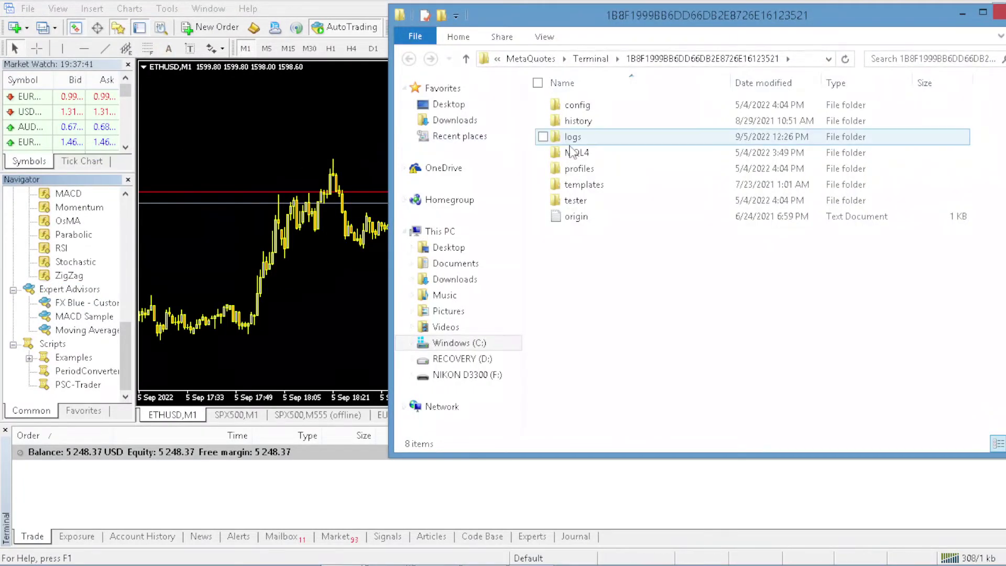
left_click(575, 154)
double_click(575, 153)
double_click(579, 107)
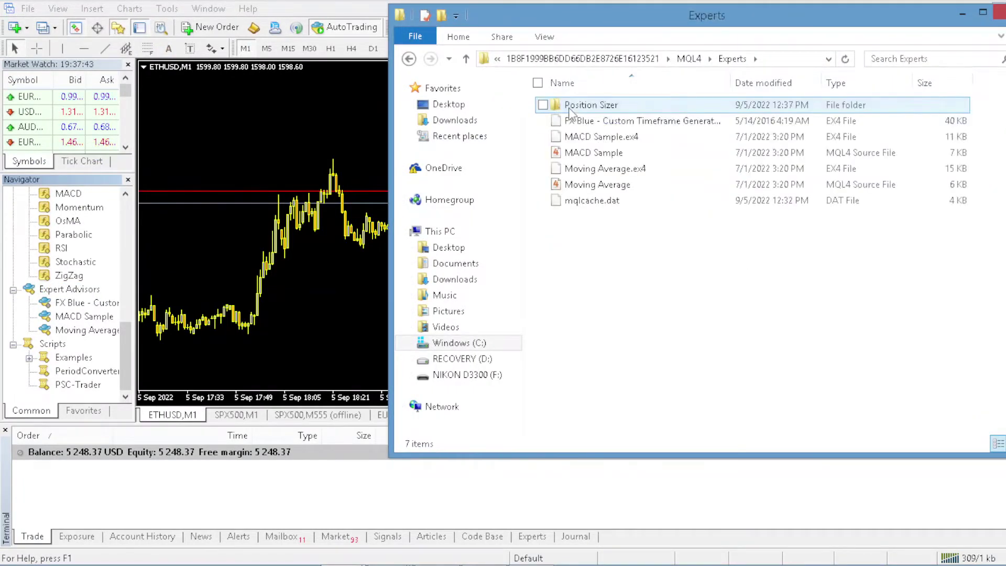
double_click(580, 107)
left_click(585, 137)
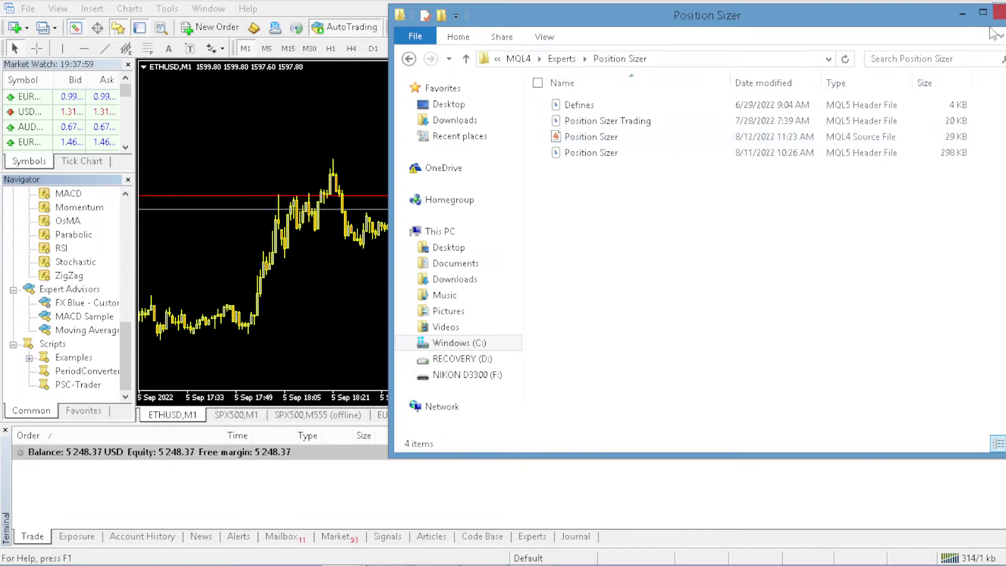
left_click(999, 12)
Open the terminal's data folder again and go to the Position Sizer folder in MQL4 > Experts.
left_click(27, 8)
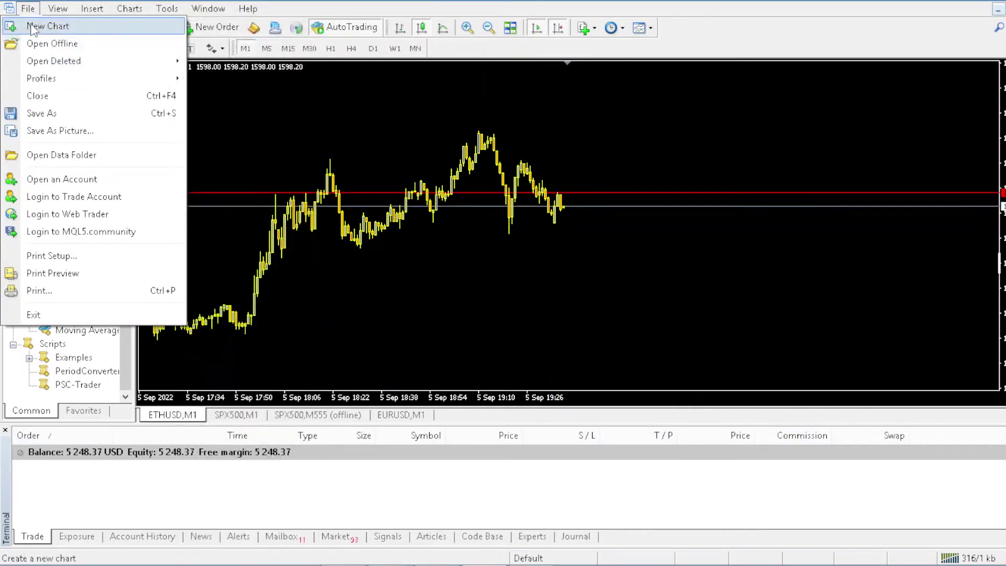
mouse_move(65, 13)
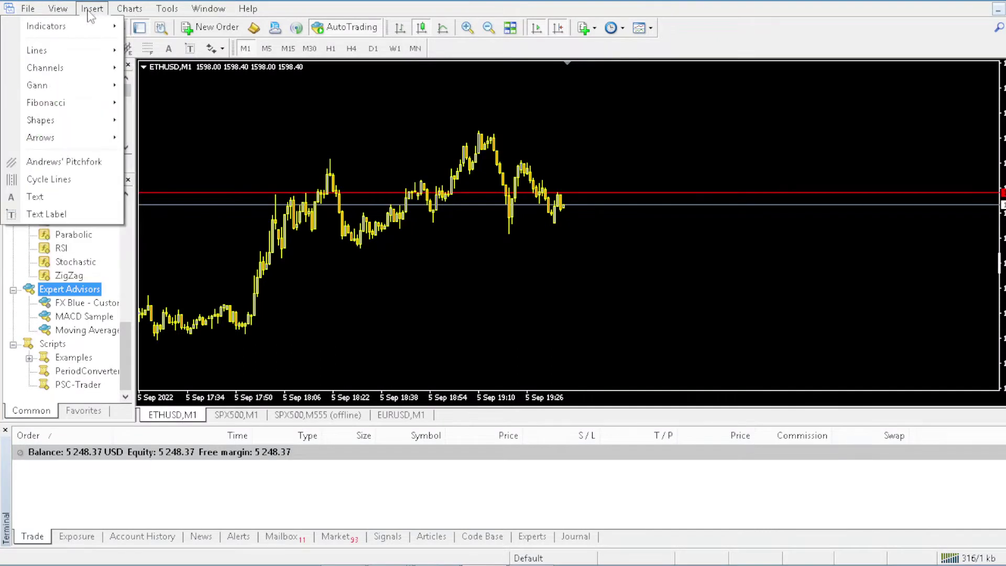
mouse_move(178, 12)
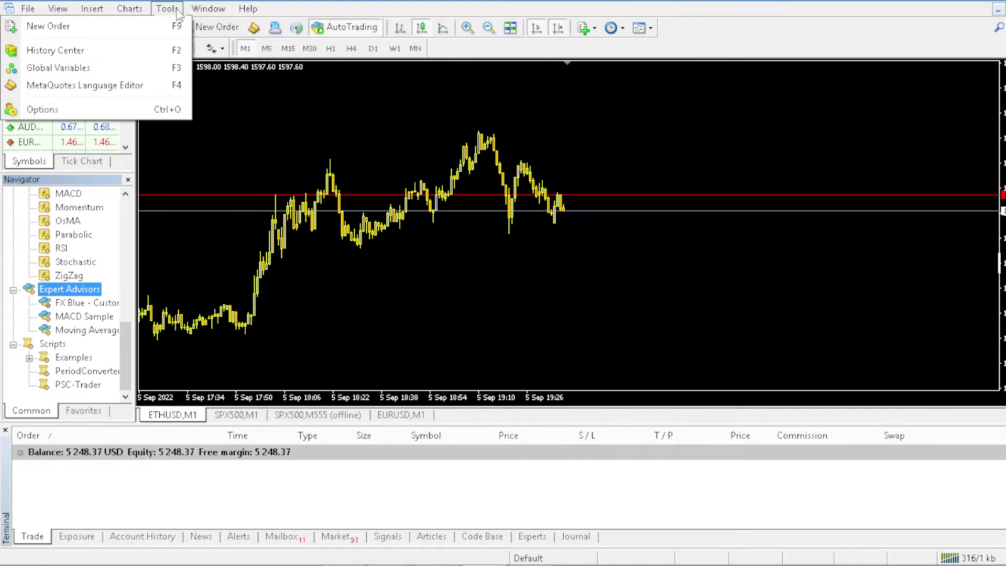
mouse_move(29, 9)
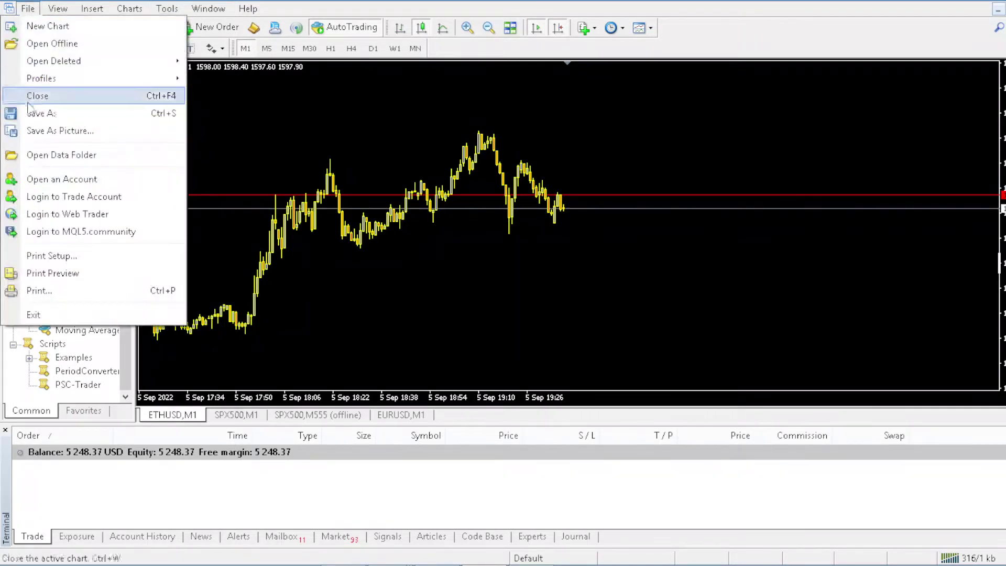
left_click(34, 155)
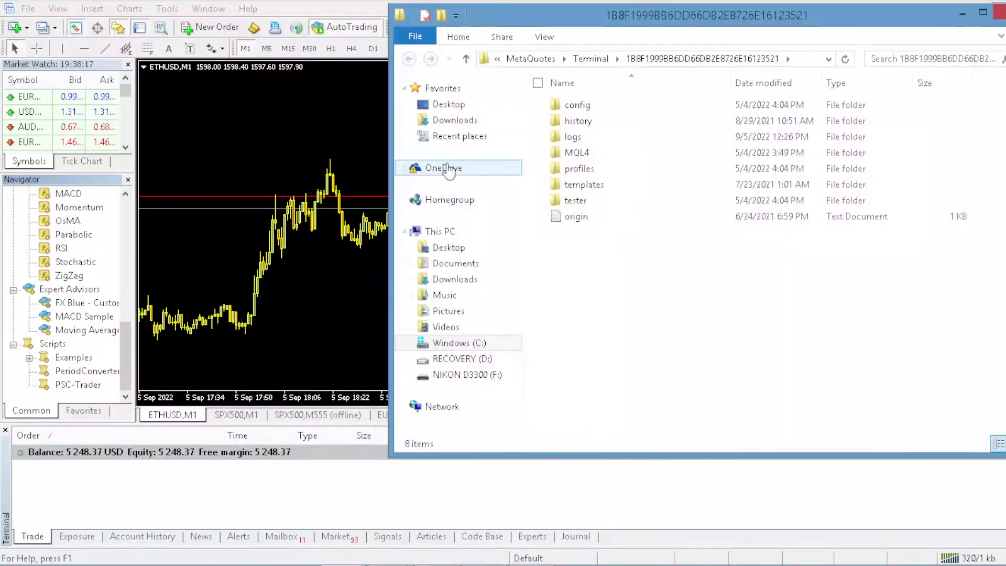
double_click(603, 152)
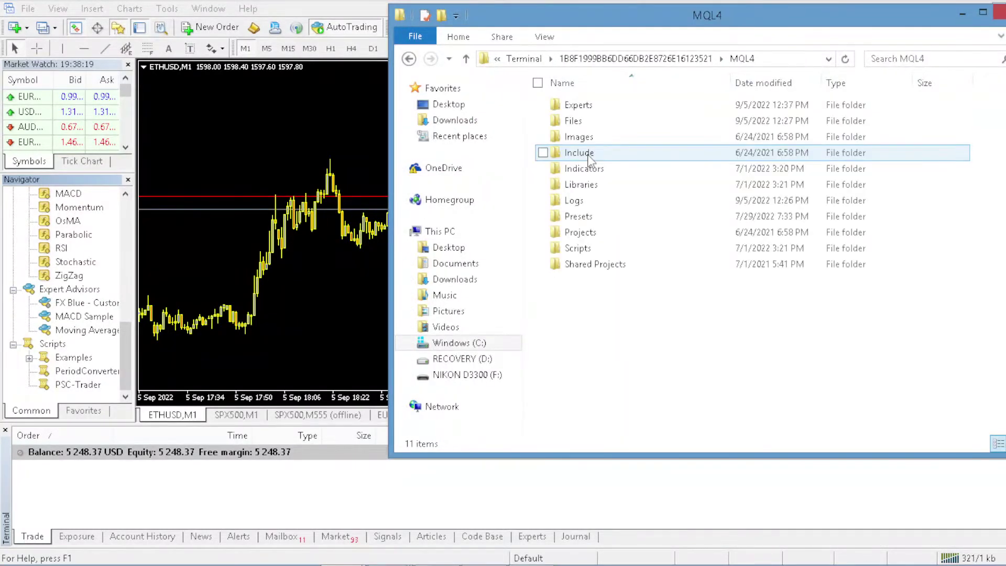
double_click(581, 107)
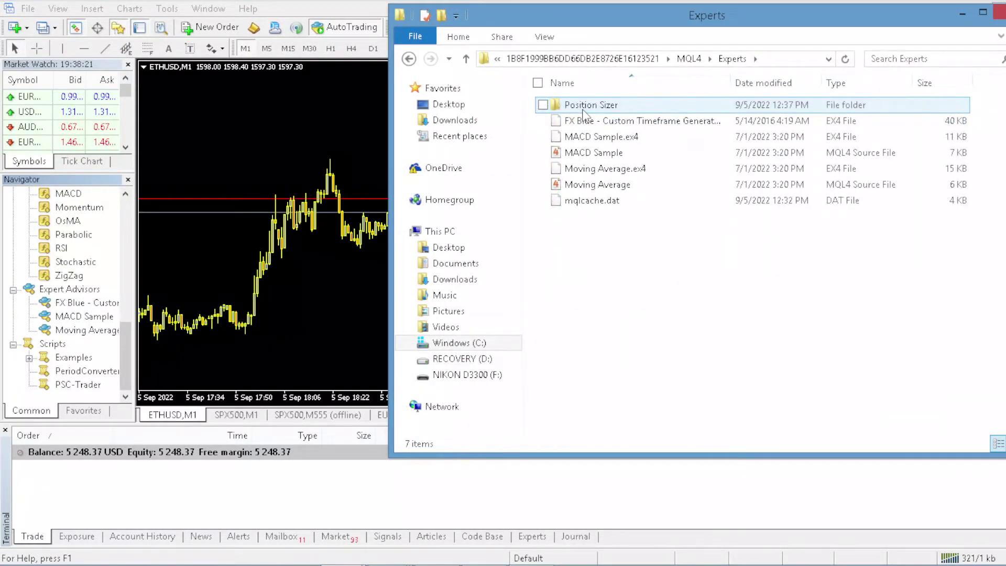
double_click(581, 108)
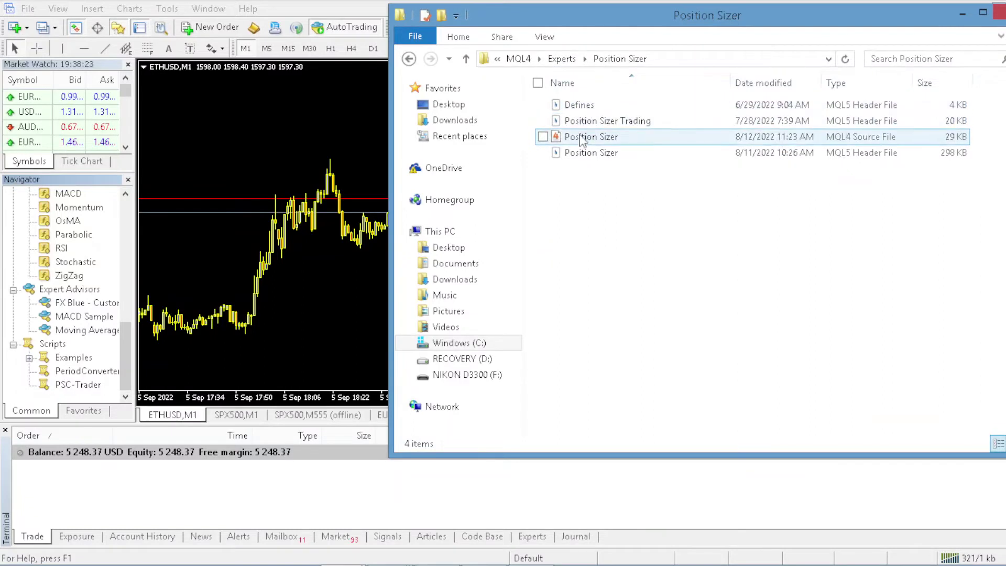
Open the Position Sizer MQL4 source file in MetaEditor, compile it, and return to the terminal with the folder window closed.
left_click(580, 138)
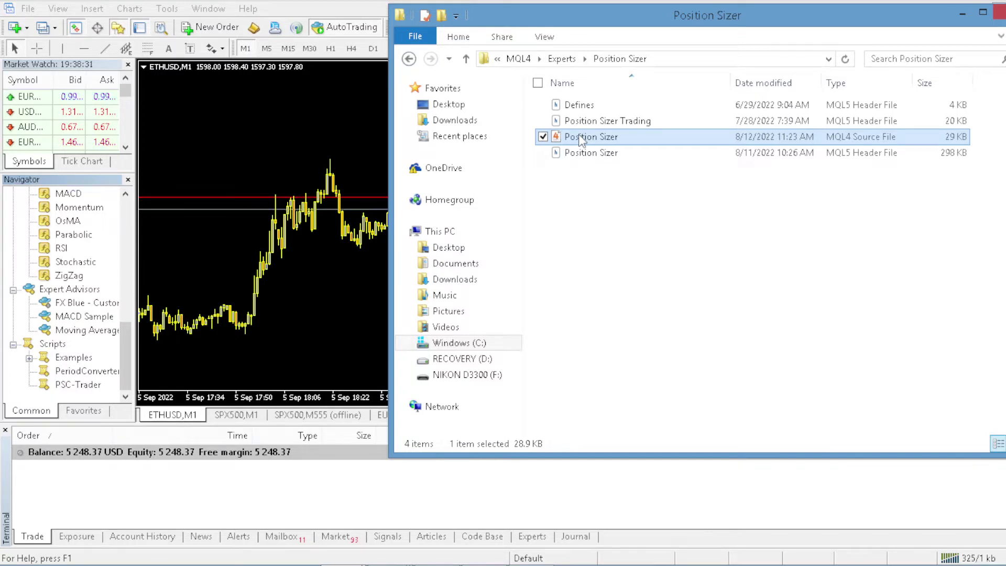
right_click(593, 142)
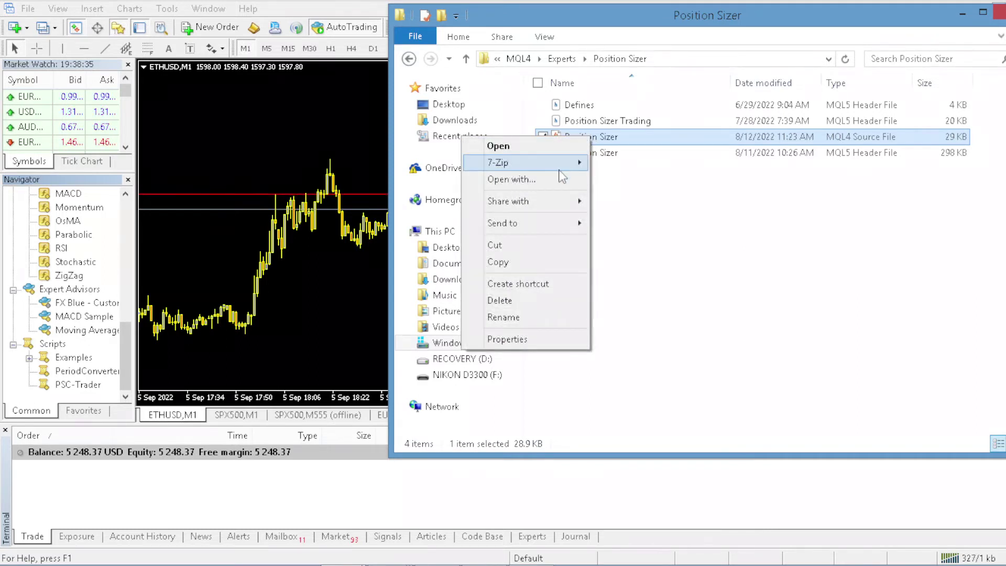
left_click(578, 146)
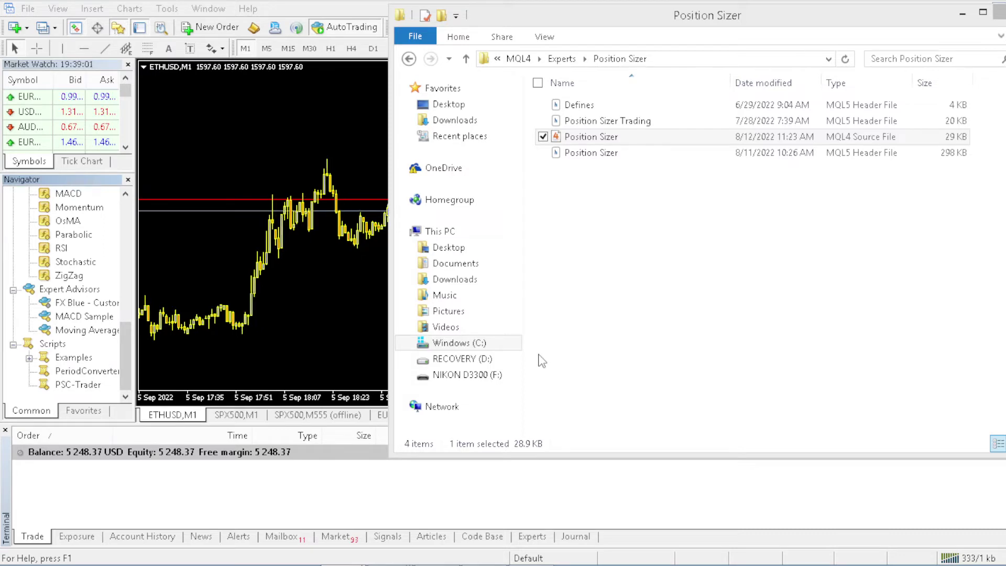
key("Return")
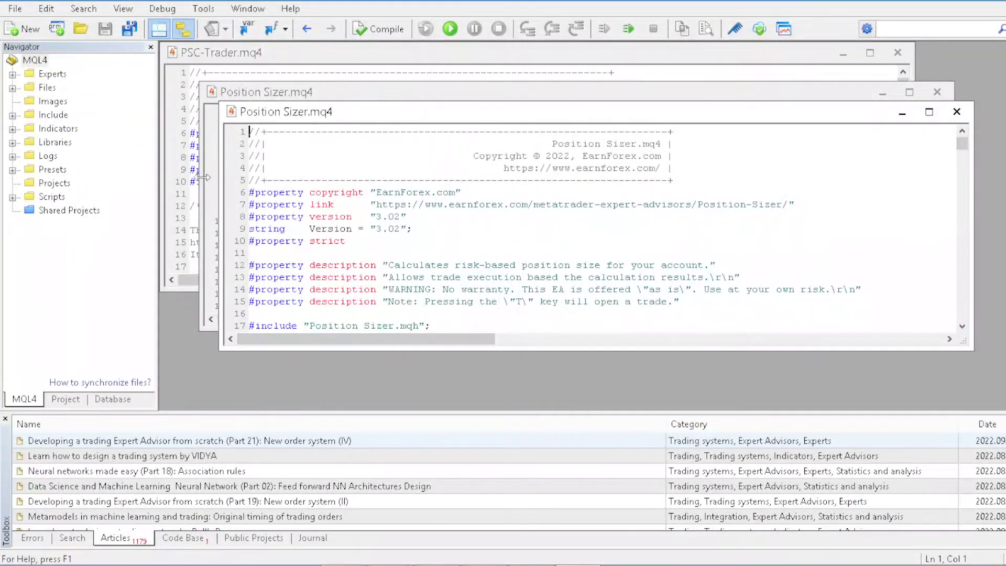
left_click(375, 31)
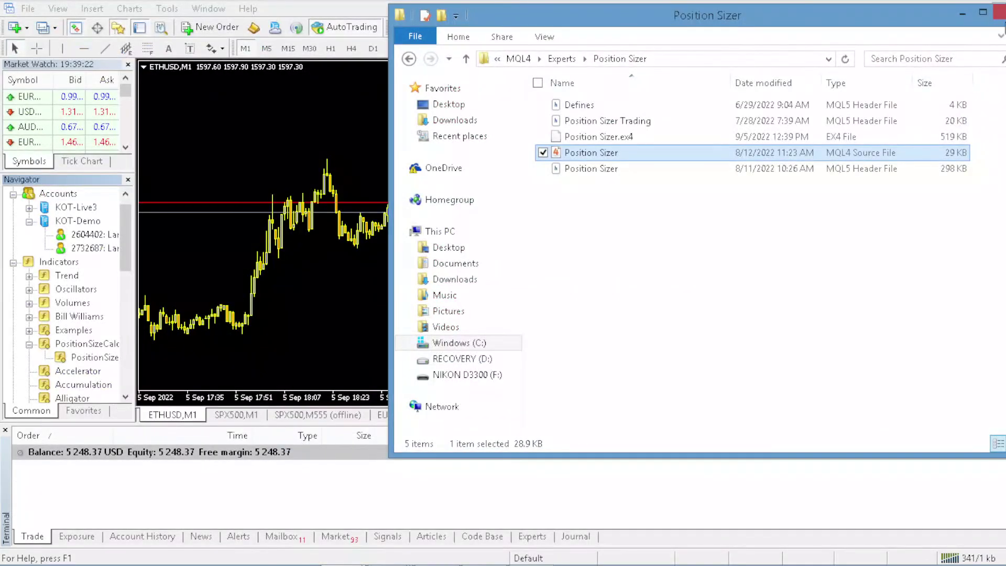
left_click(998, 12)
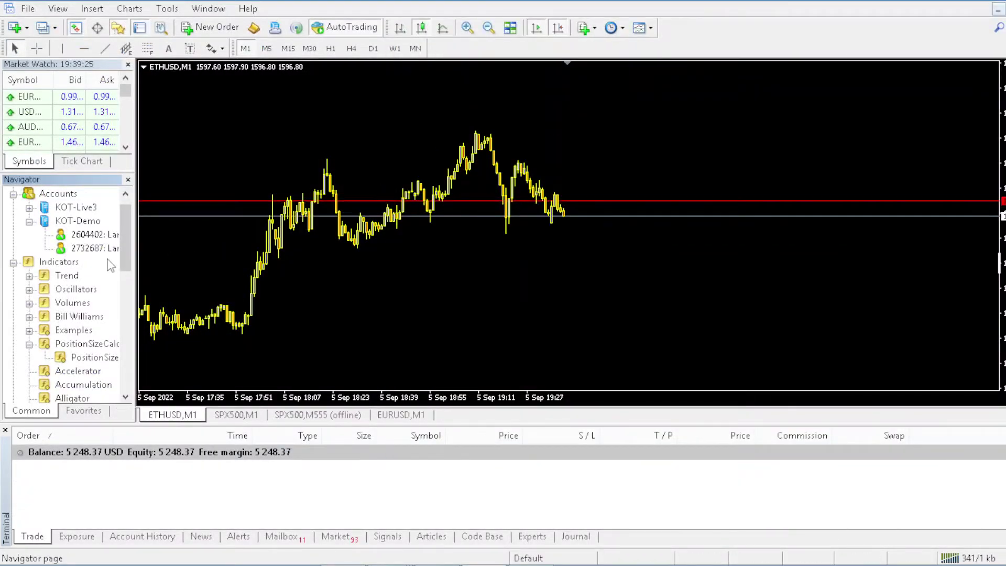
Look through the Navigator's indicators and expert advisors, and collapse the position size calculator folder under Indicators.
left_click_drag(126, 257, 128, 305)
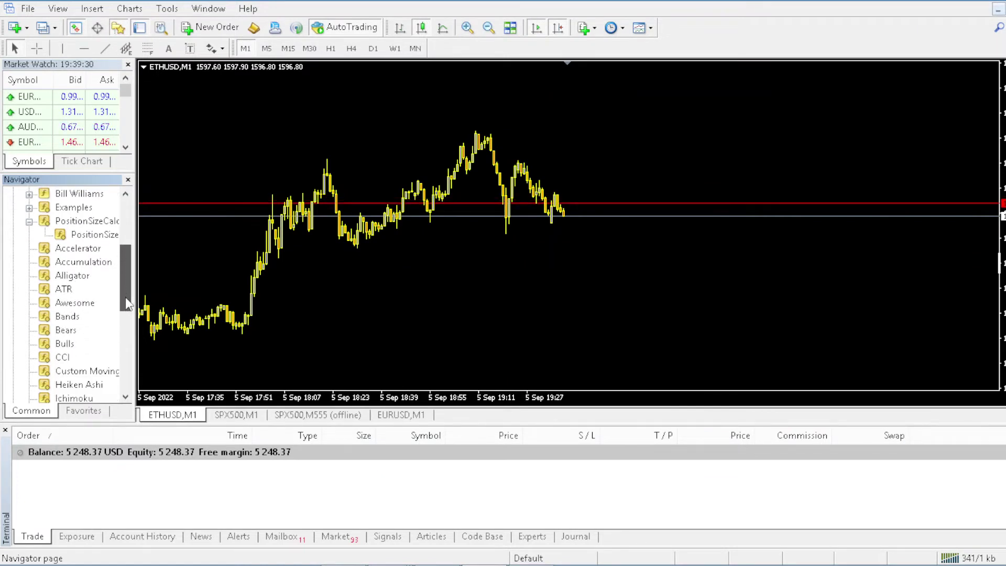
left_click_drag(126, 303, 125, 335)
left_click(68, 382)
scroll(116, 376, "down", 2)
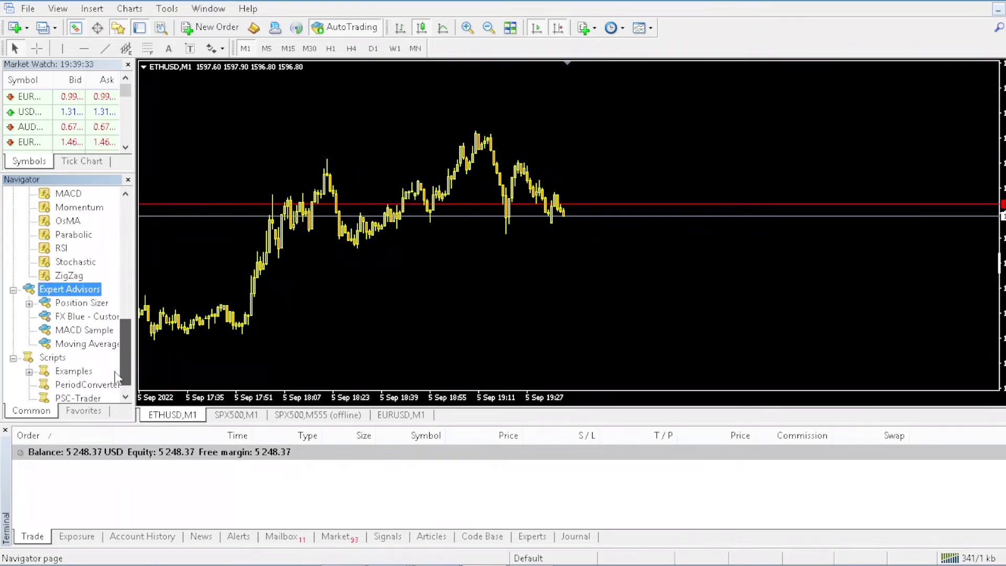
left_click_drag(116, 376, 122, 283)
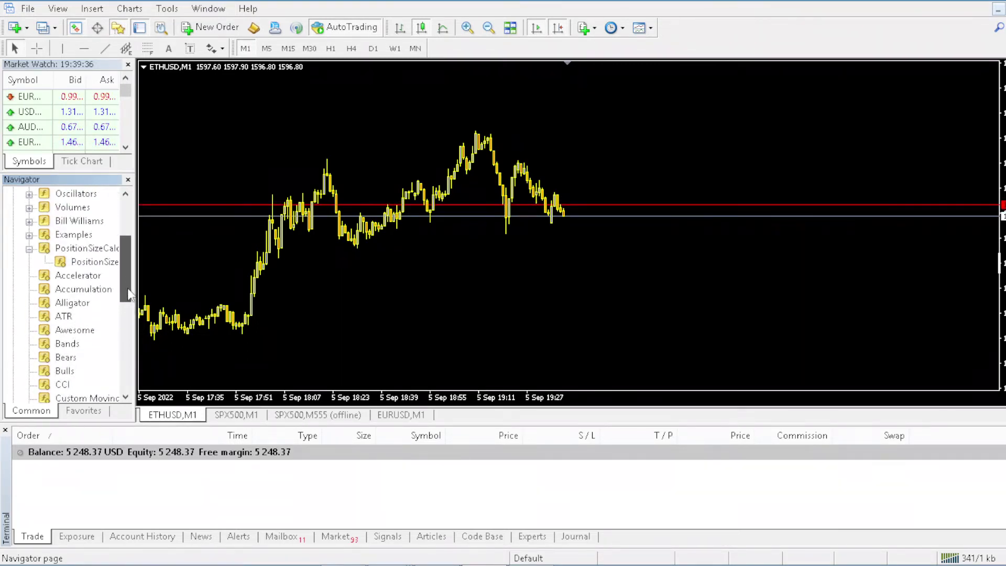
left_click(30, 249)
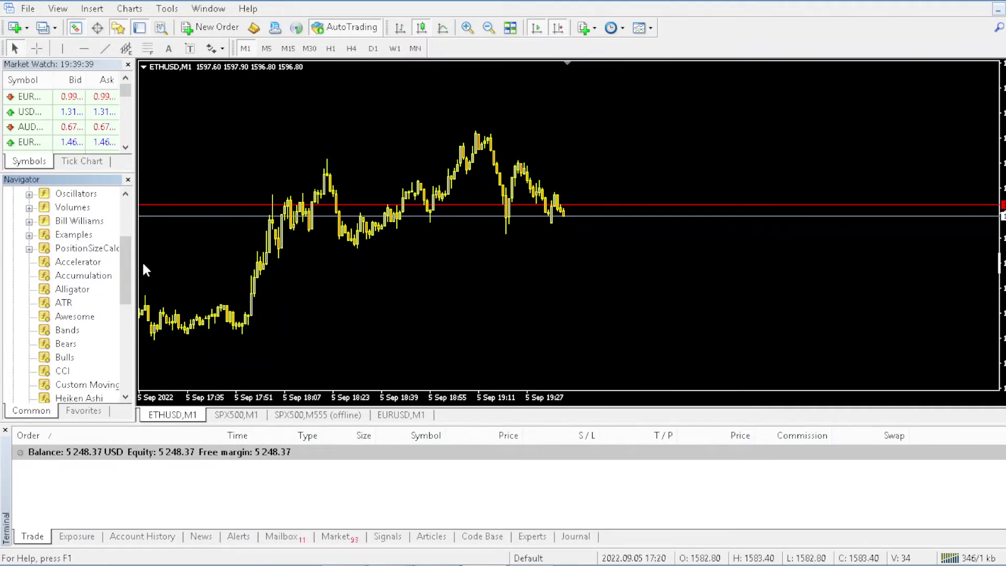
Expand the Position Sizer folder under Expert Advisors and open the Position Sizer expert's properties for the ETHUSD,M1 chart.
left_click_drag(125, 281, 116, 360)
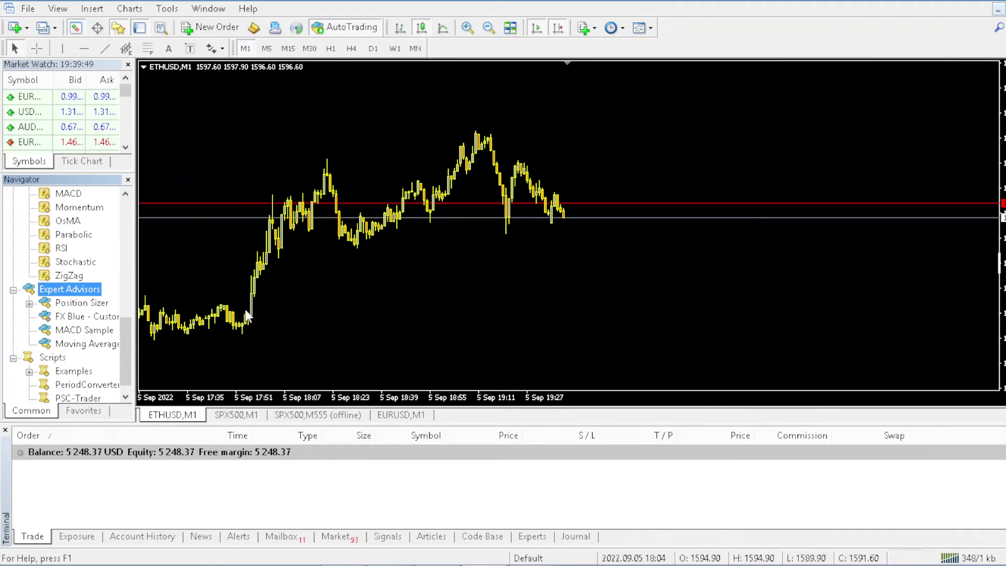
double_click(69, 306)
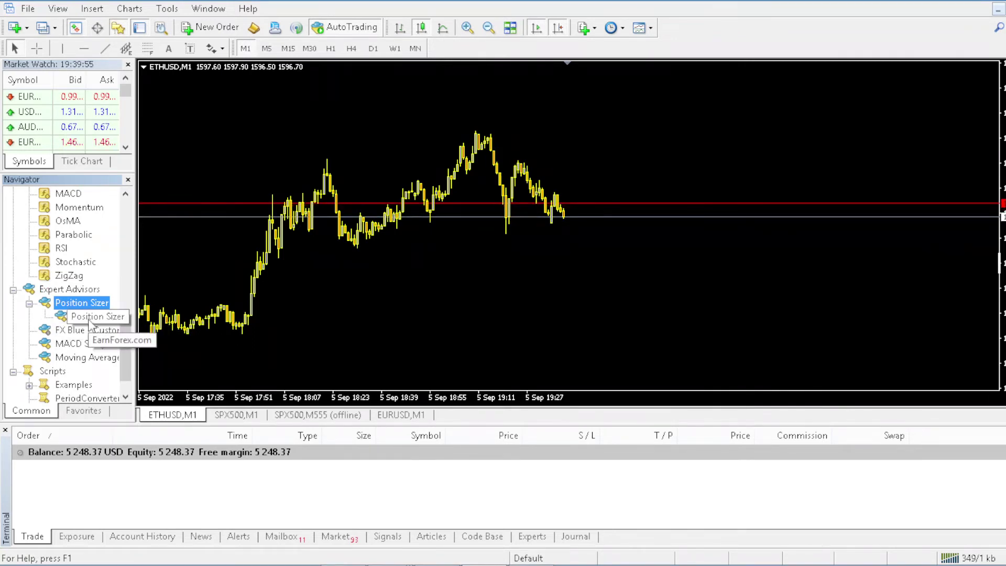
double_click(90, 318)
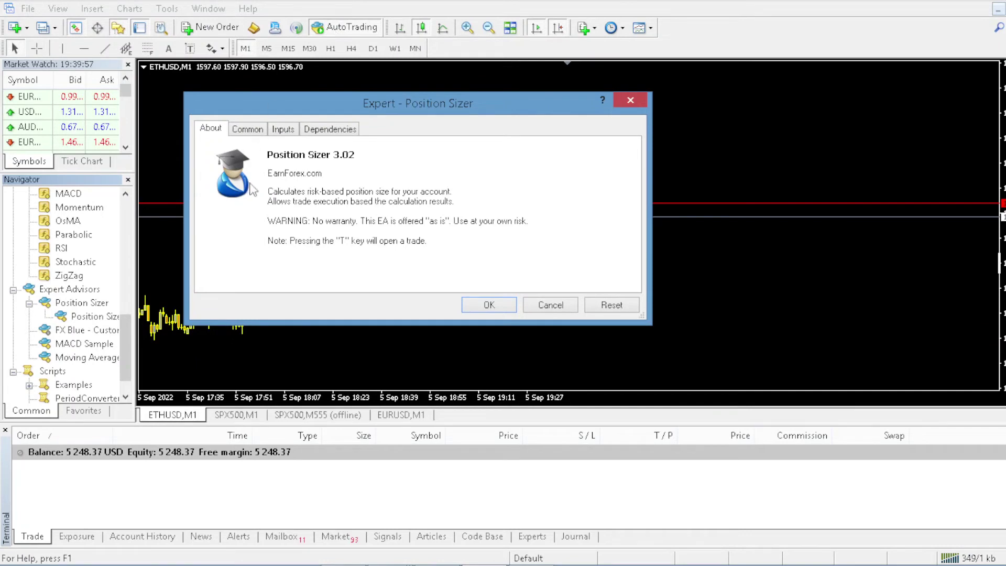
Attach the Position Sizer expert to the ETHUSD,M1 chart, and lower its stop-loss line to about 1587.64.
left_click(496, 306)
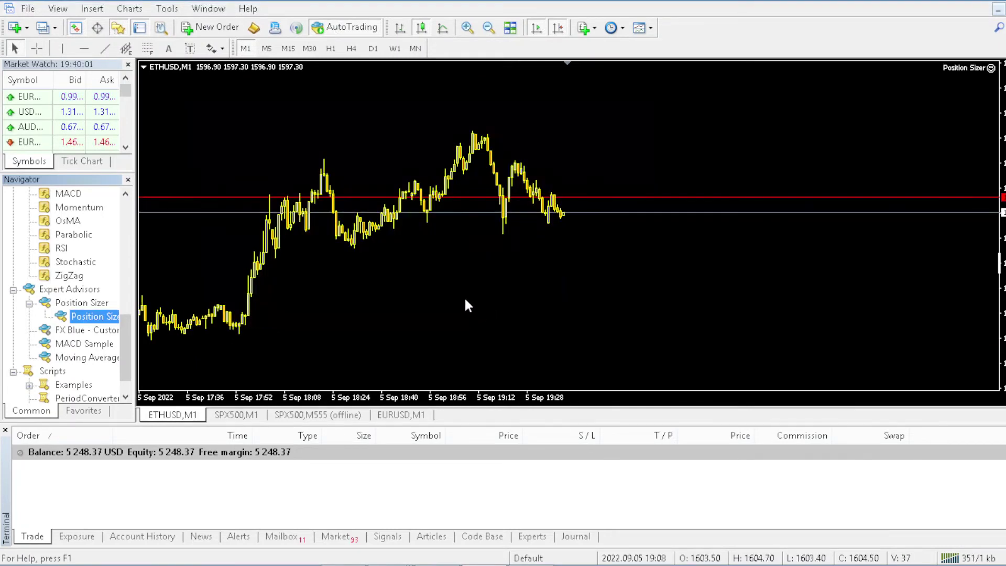
left_click_drag(309, 91, 303, 162)
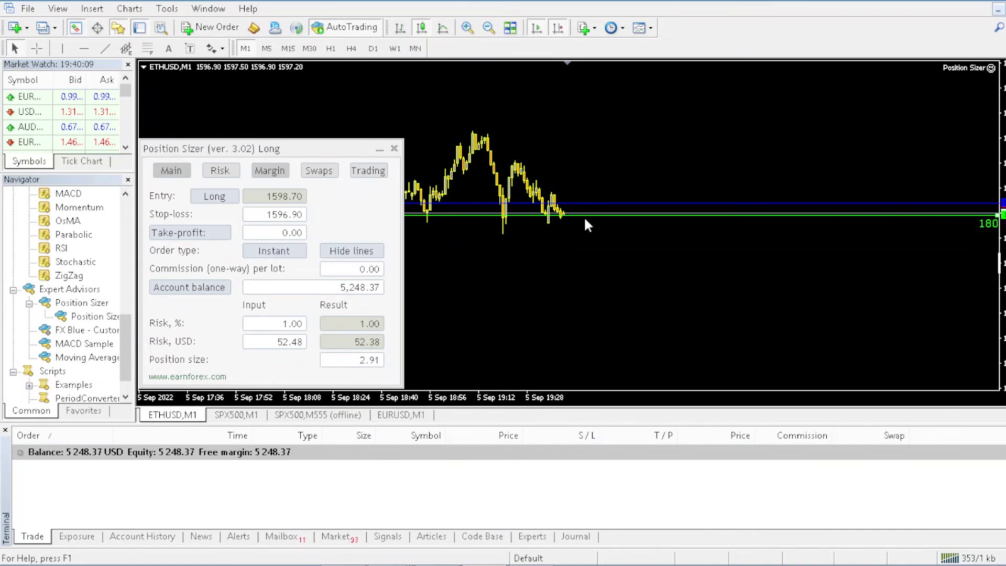
left_click_drag(585, 217, 567, 281)
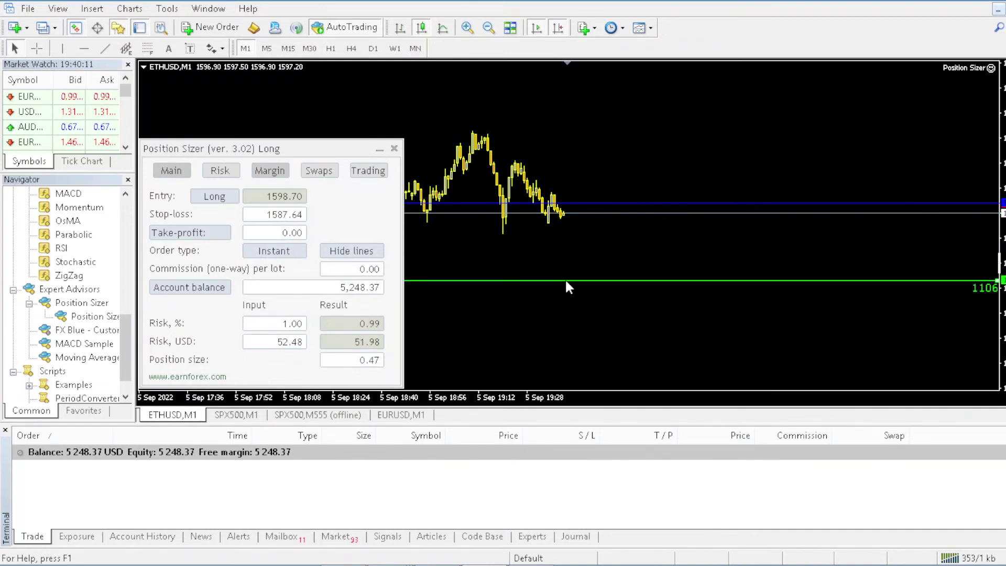
left_click_drag(278, 300, 303, 319)
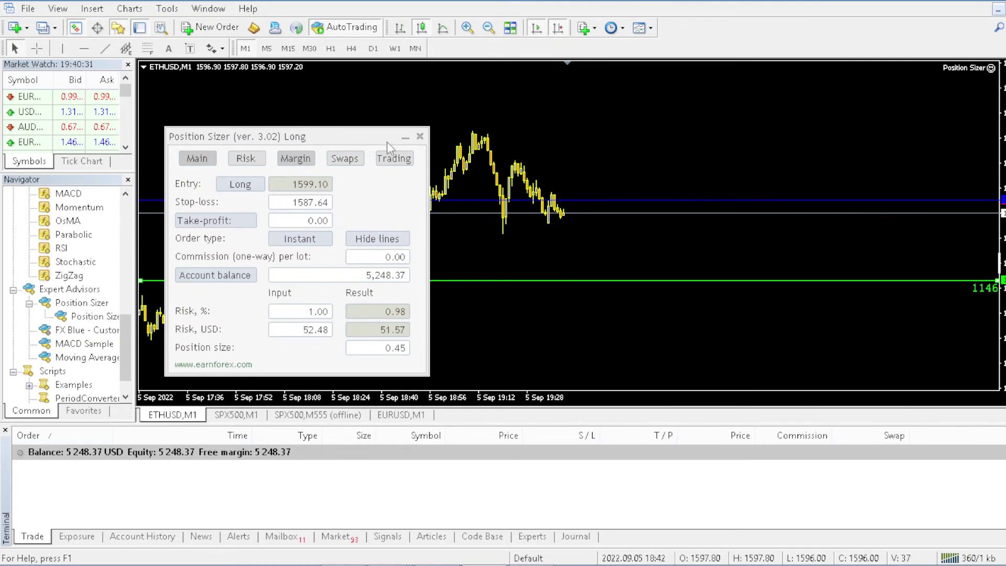
Show the Position Sizer's Trading settings and move its panel to the empty chart area beyond the latest candles.
left_click(394, 159)
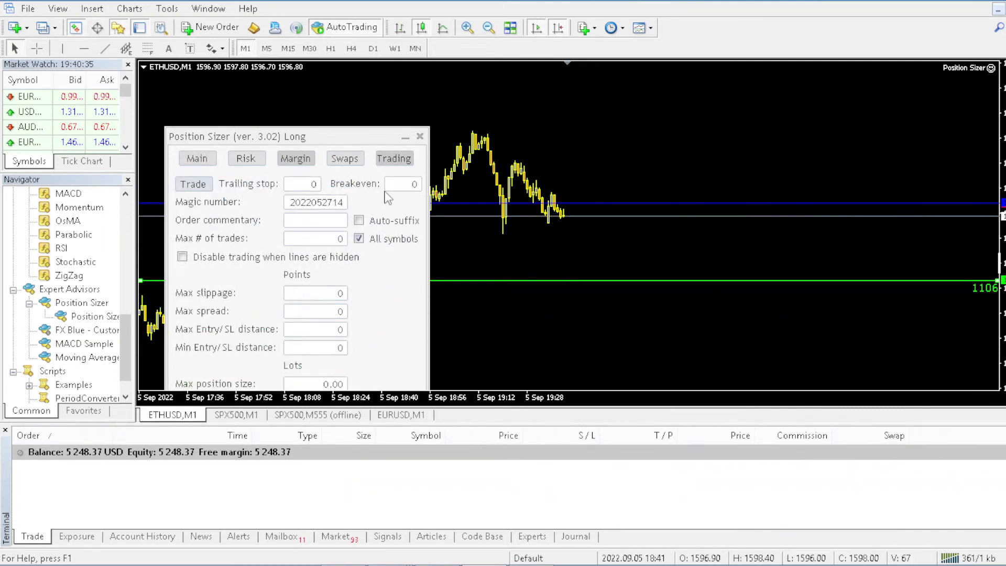
left_click_drag(331, 143, 901, 77)
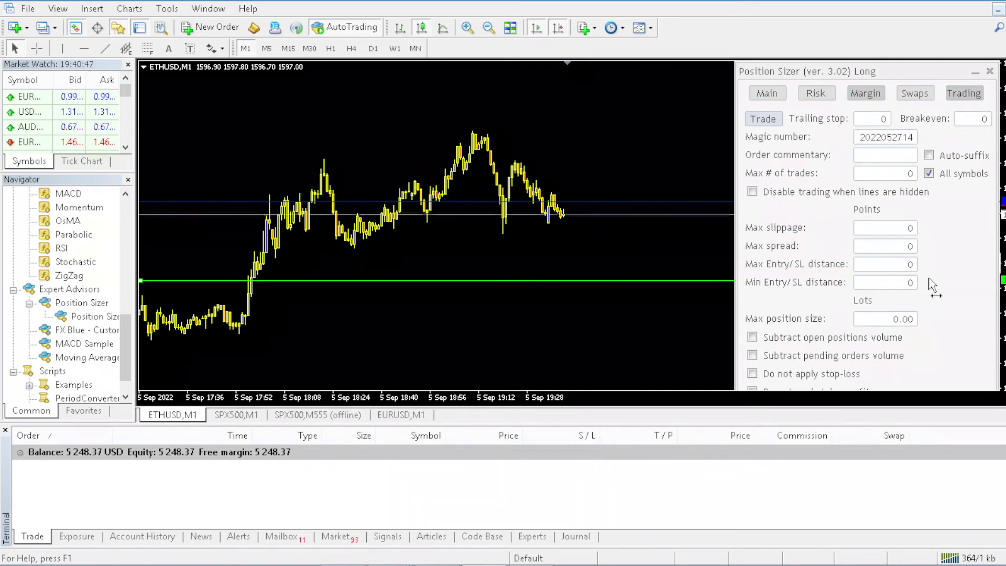
left_click_drag(933, 286, 872, 276)
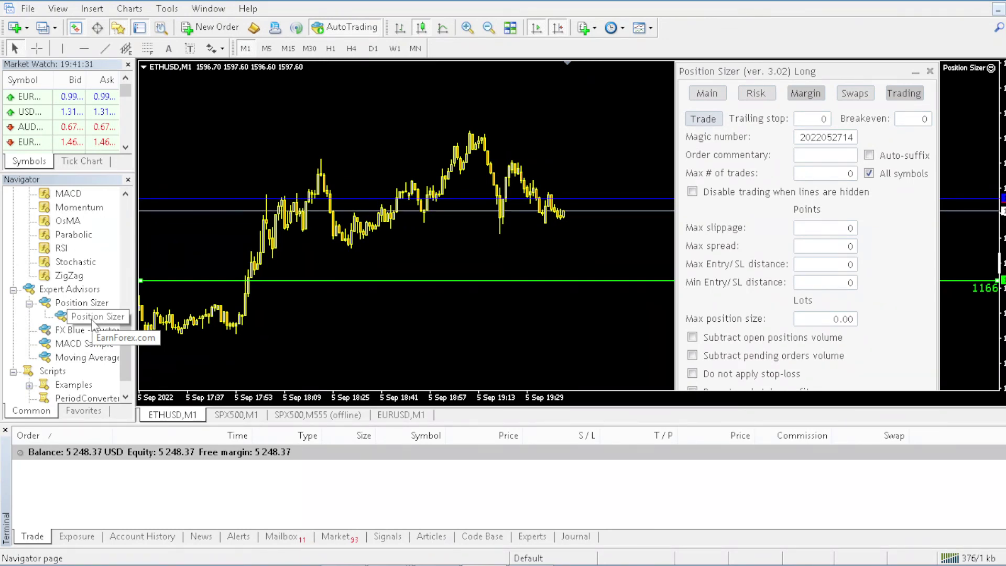
mouse_move(344, 550)
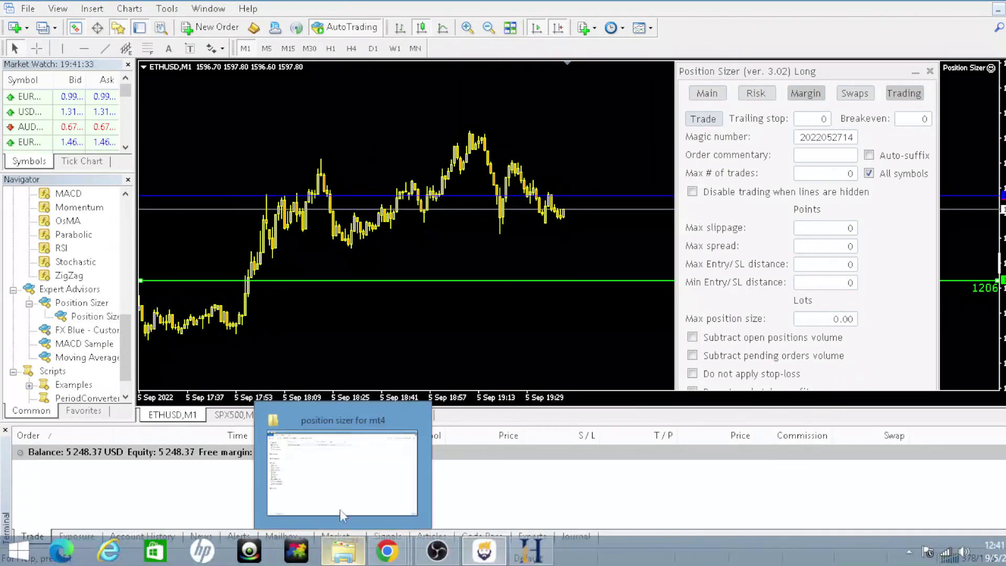